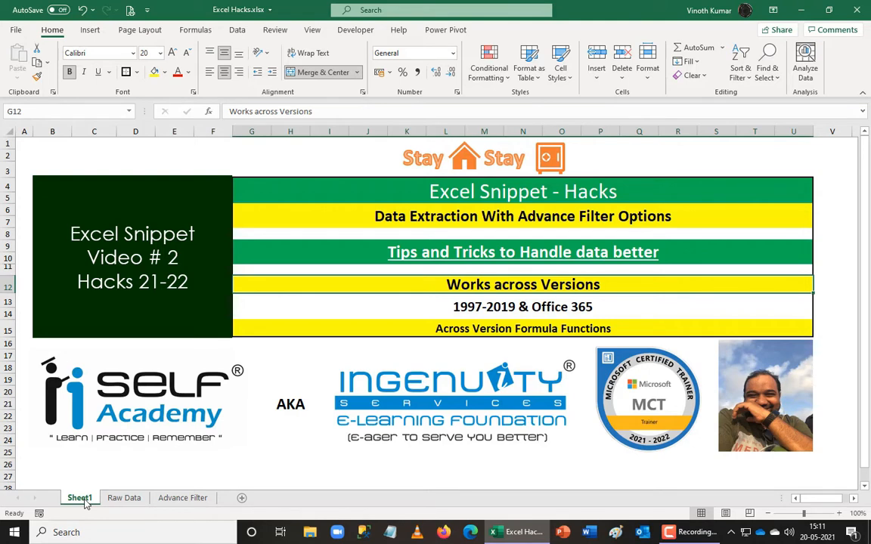
Examine the Raw Data sheet from its first to last record and its column headers from Invoice No to Sales
key("ctrl+Page_Down")
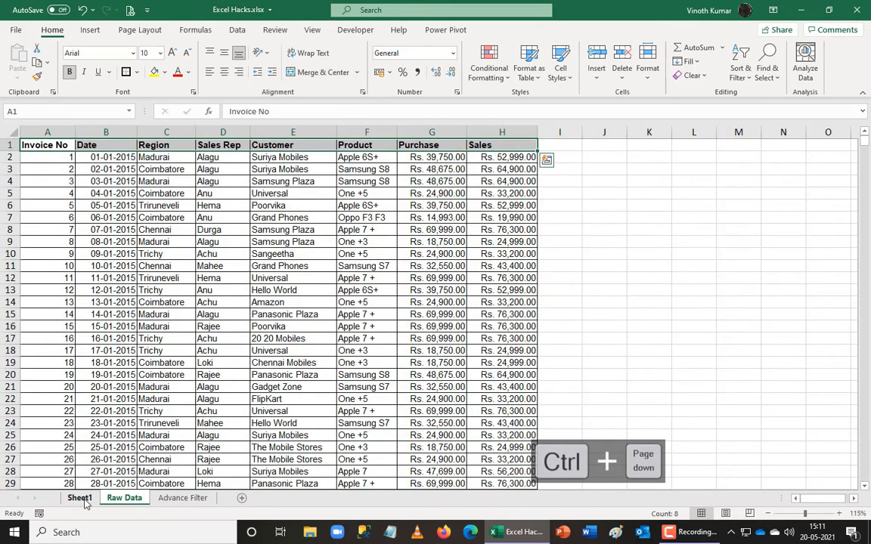
key("ctrl+Down")
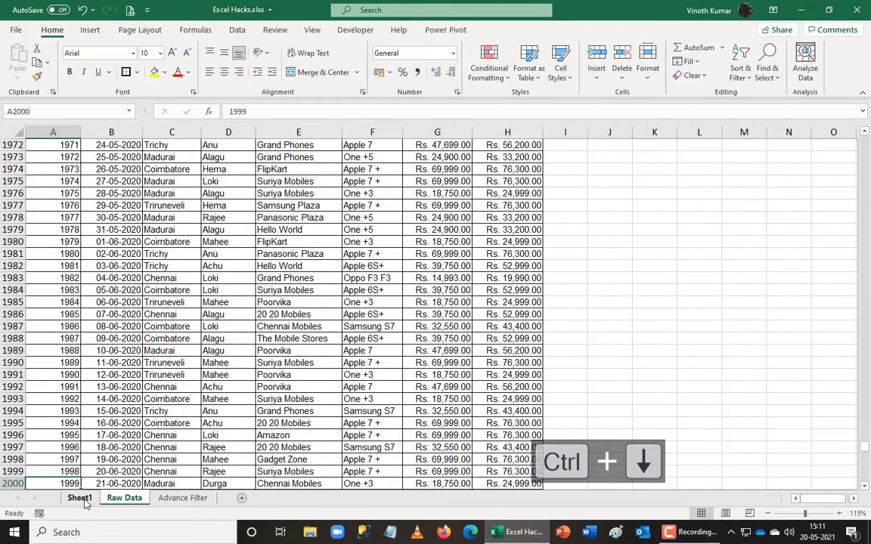
key("ctrl+Up")
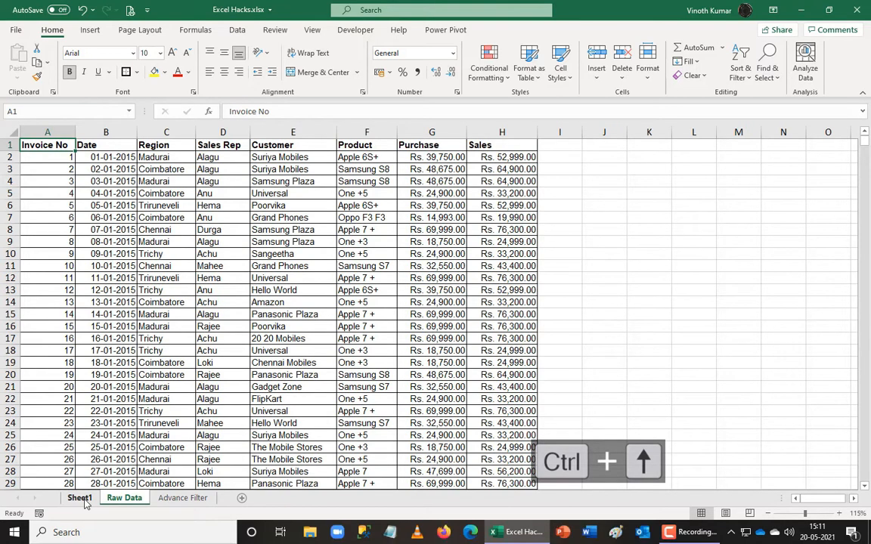
key("Right")
key("Right")
key("Right")
key("Right")
key("Right")
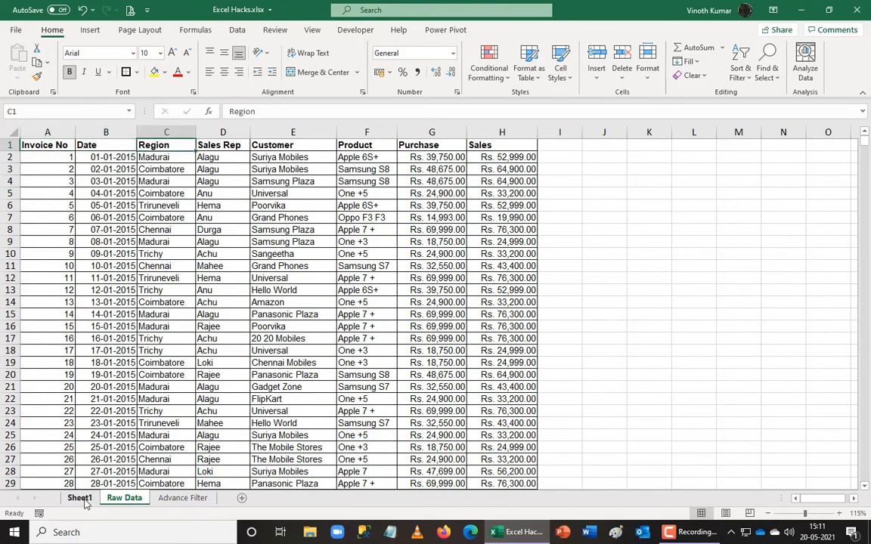
key("Right")
key("Right")
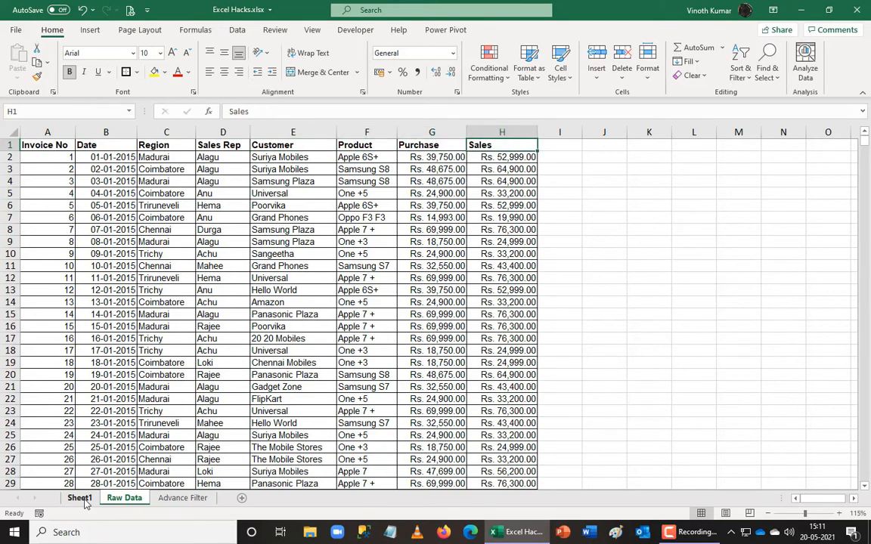
key("Left")
key("ctrl+Left")
key("ctrl+Down")
key("ctrl+Up")
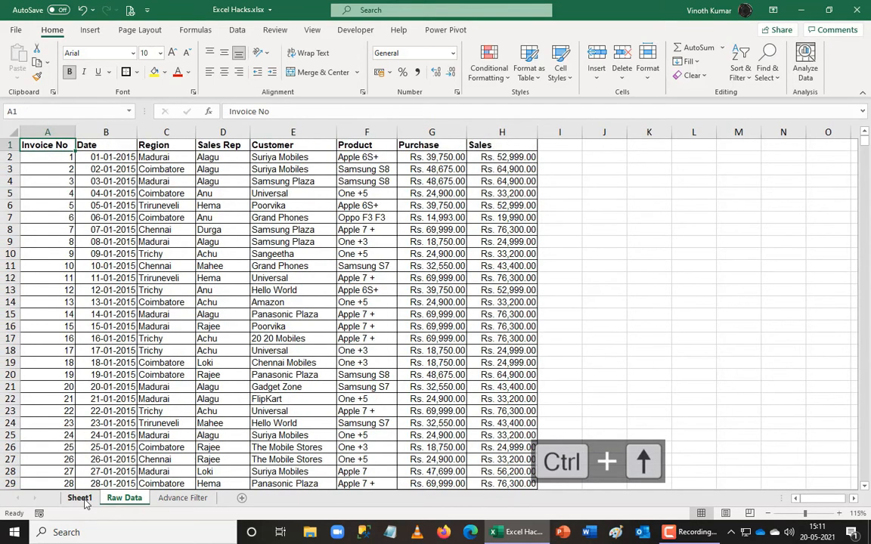
On the Advance Filter sheet, enter =FORMULATEXT(H8) in cell H5 to show the Total Sales formula
key("ctrl+Page_Down")
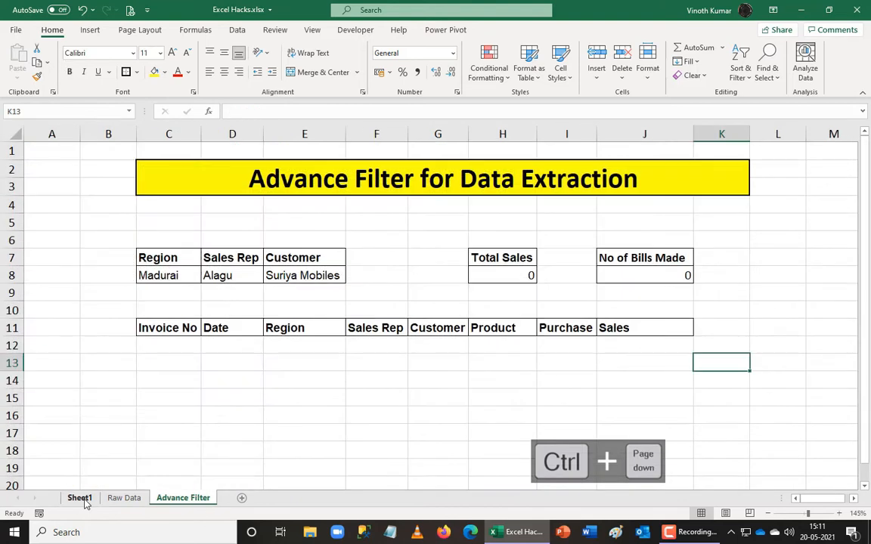
key("Up")
key("Up")
key("Up")
key("Up")
key("Left")
key("Up")
key("Left")
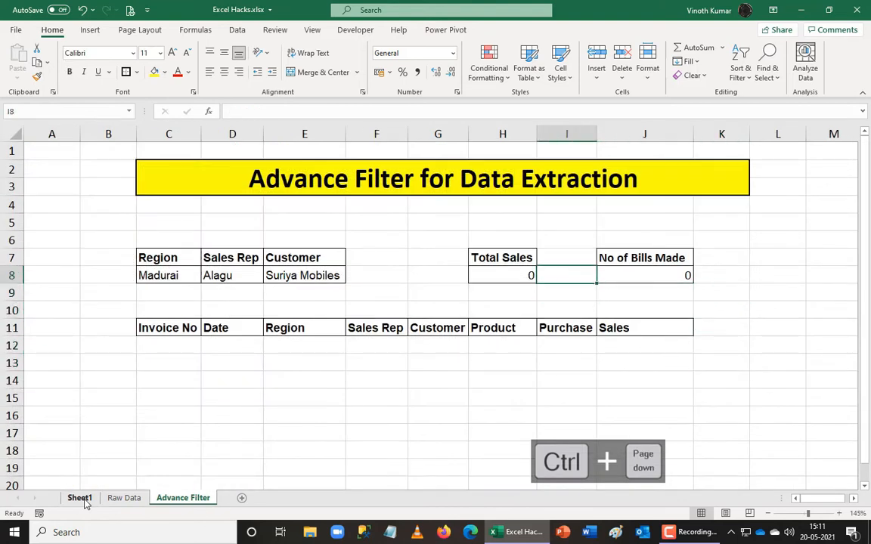
key("Left")
key("Up")
key("Up")
key("Up")
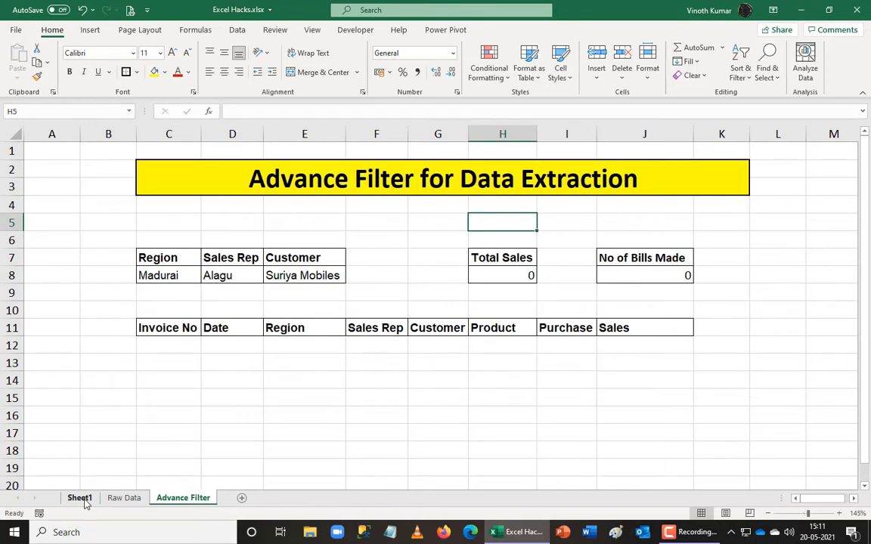
key("F2")
type("=form")
key("Tab")
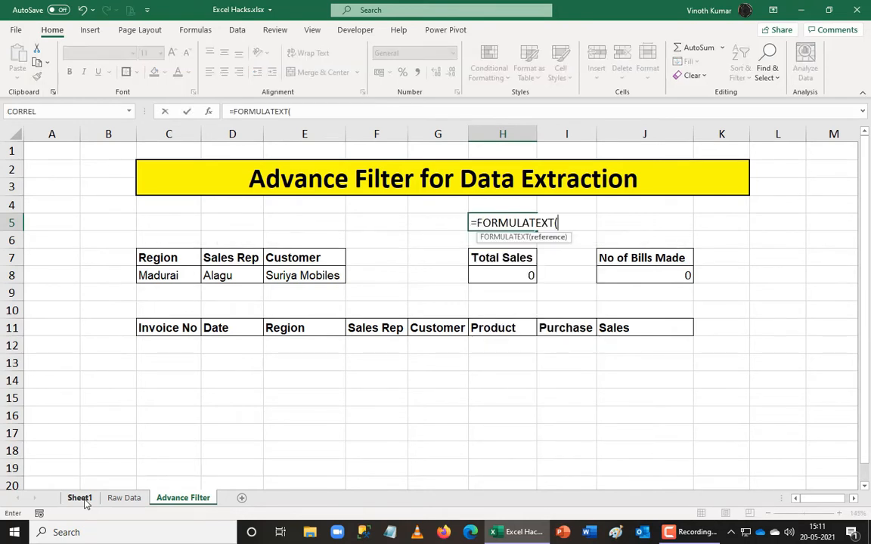
key("Down")
key("Down")
key("Down")
key("Return")
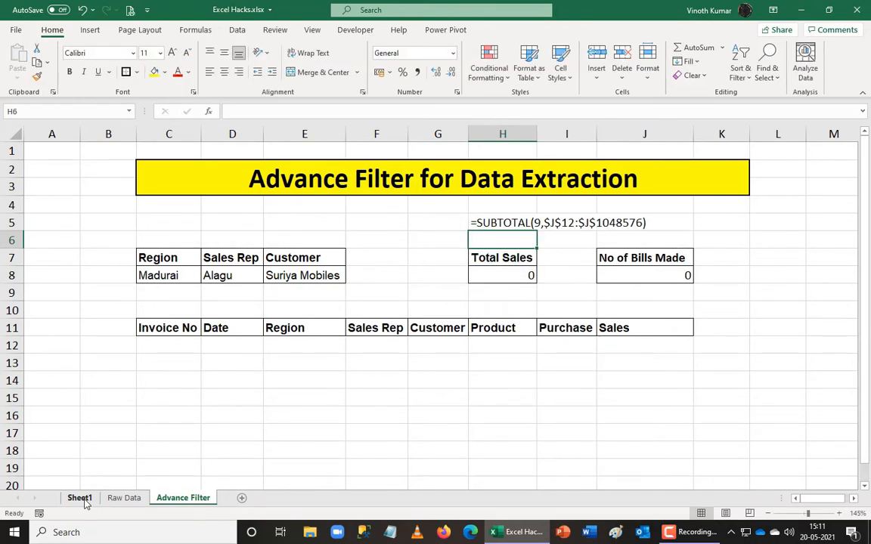
Enter a FORMULATEXT formula referencing J8 in cell H6 to show the No of Bills Made formula
type("=form")
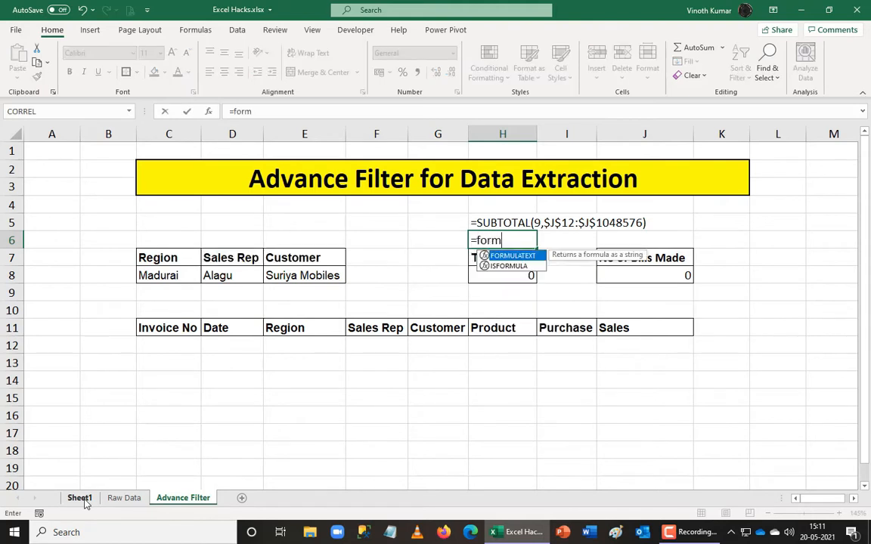
key("Tab")
key("Right")
key("Right")
key("Down")
key("Down")
key("Return")
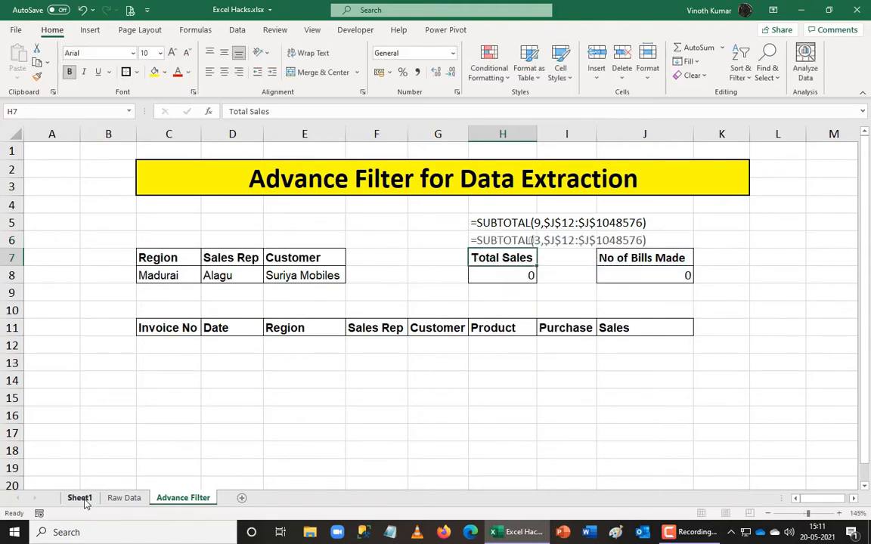
Merge and center cells H5:J5 and make the displayed formula text bold
key("Up")
key("Up")
key("shift+Right")
key("shift+Right")
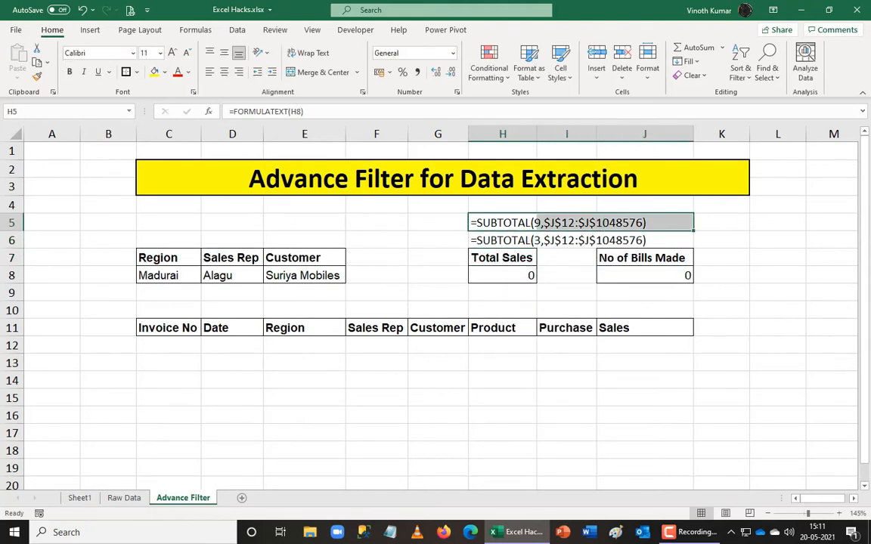
left_click(319, 75)
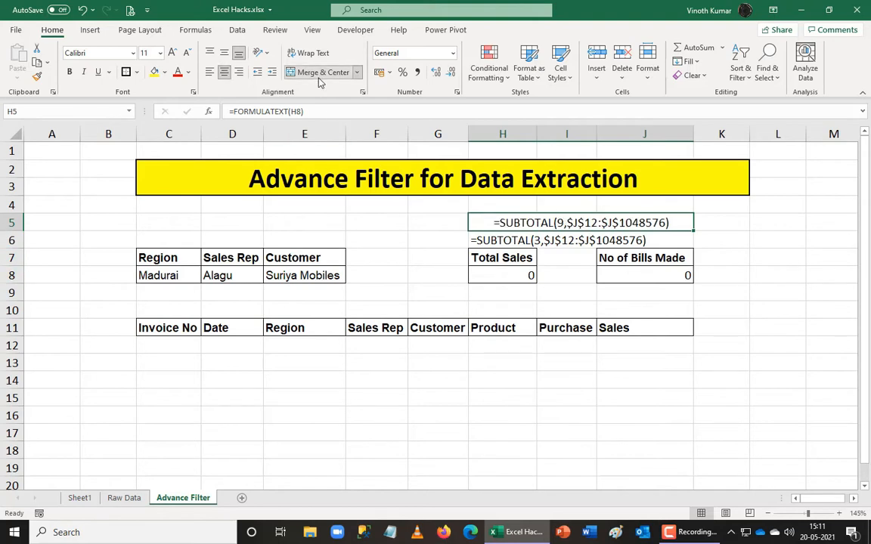
key("ctrl+b")
Make the formula text in H6 bold, and merge and center it across H6:J6
key("Down")
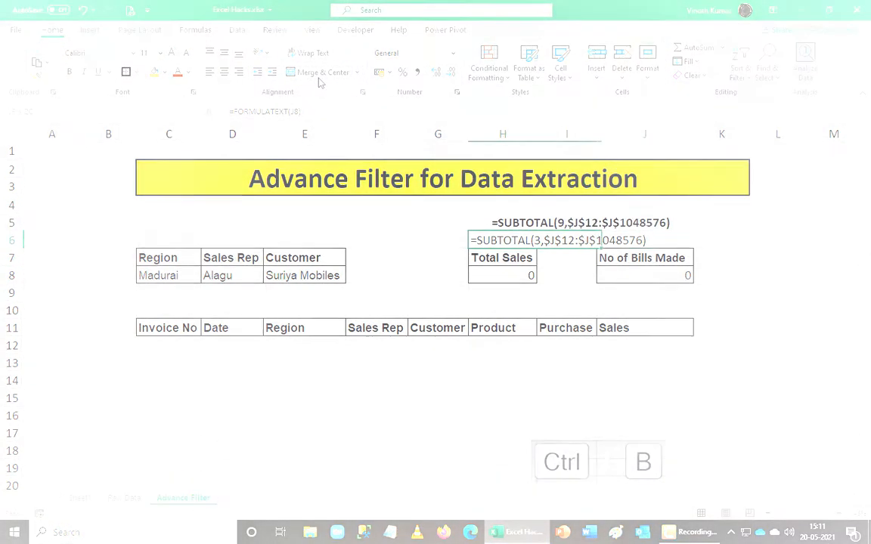
key("ctrl+b")
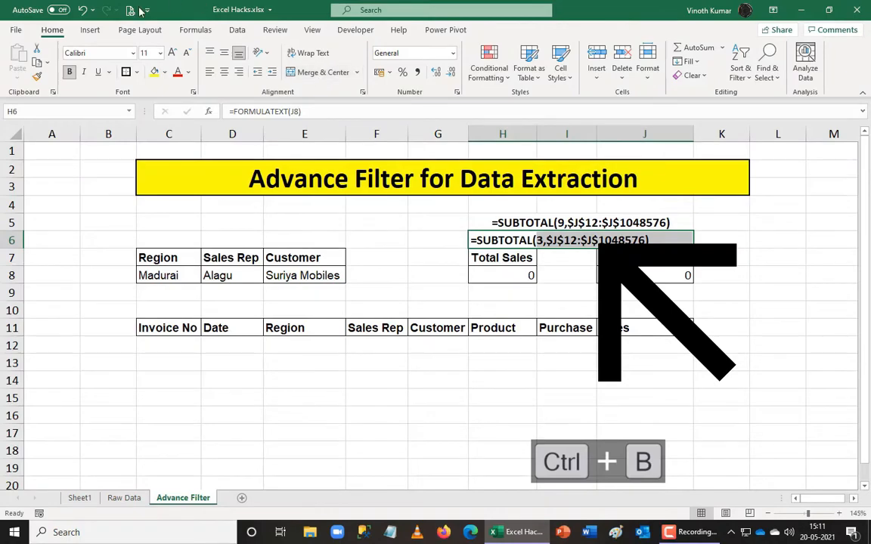
left_click(319, 73)
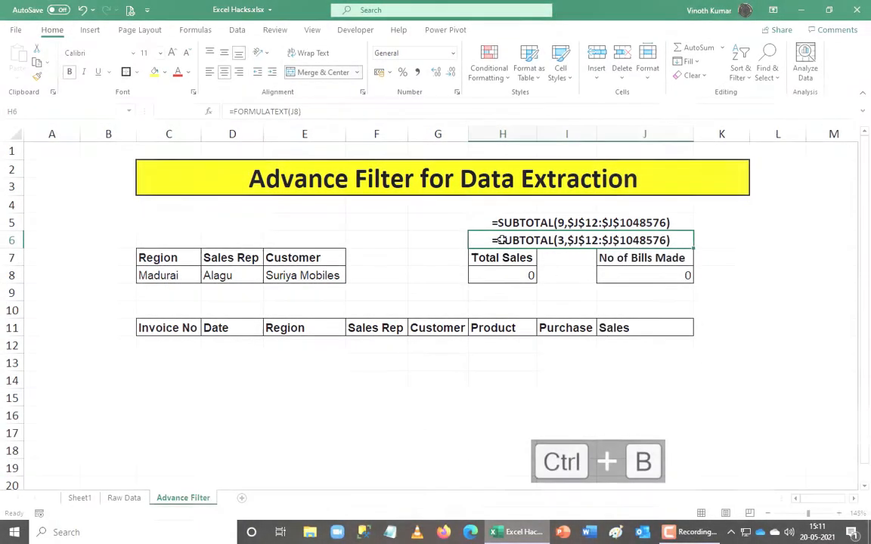
Fill the two merged formula text rows, H5:J6, with yellow
left_click(493, 231)
left_click_drag(493, 231, 495, 240)
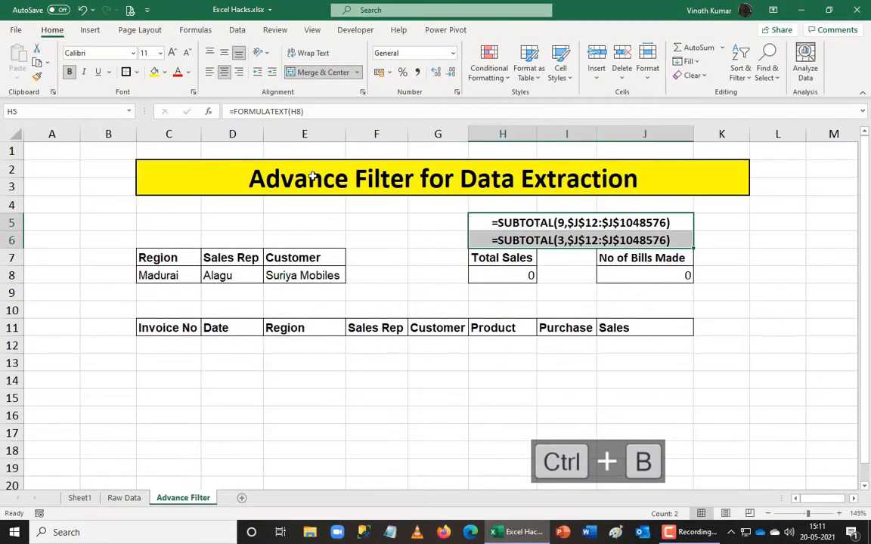
left_click(155, 72)
left_click(414, 399)
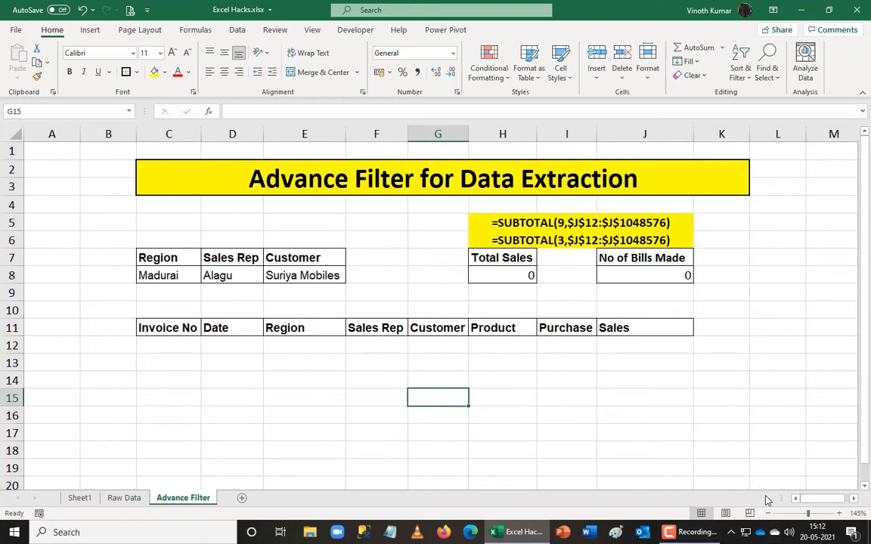
Review the Raw Data sheet and the Region, Sales Rep and Customer criteria range C7:E8 on the Advance Filter sheet
left_click(128, 501)
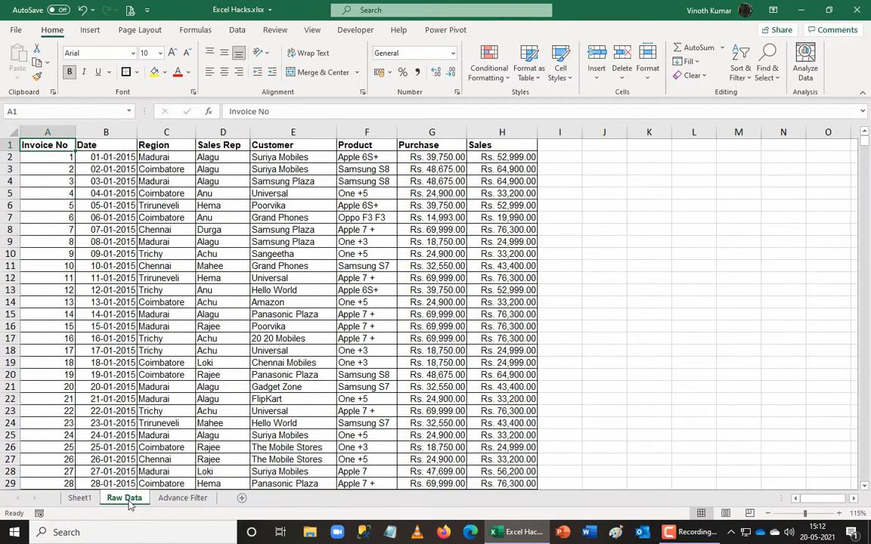
left_click(172, 499)
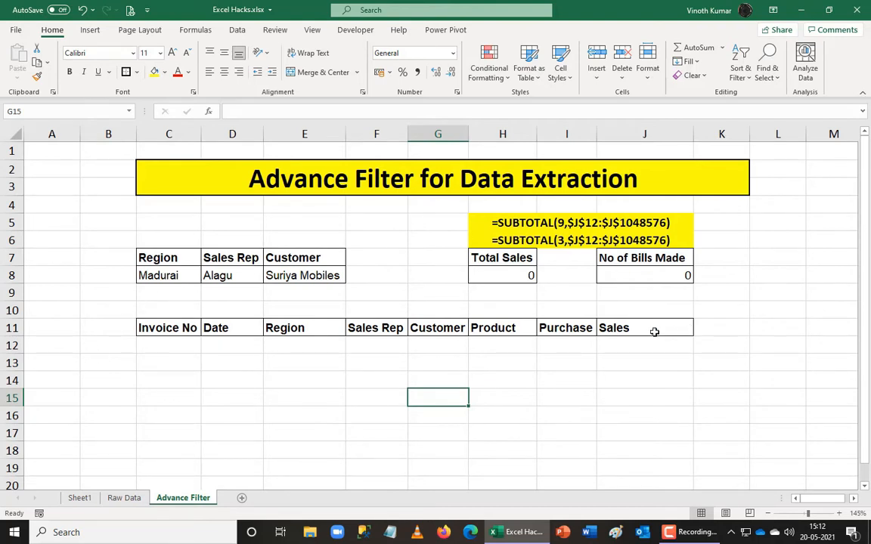
left_click_drag(142, 255, 331, 267)
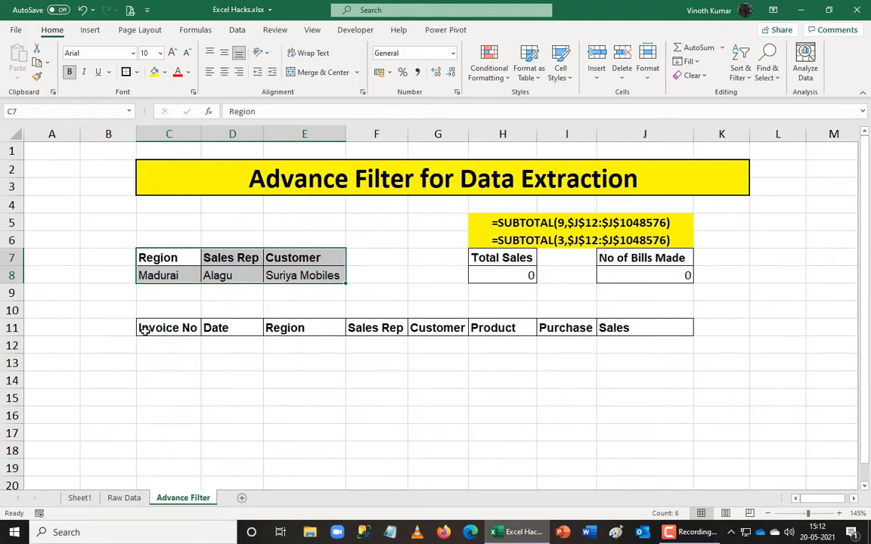
Inspect the SUBTOTAL formulas and their referenced range in the Total Sales cell H8 and the No of Bills Made cell J8
left_click(495, 275)
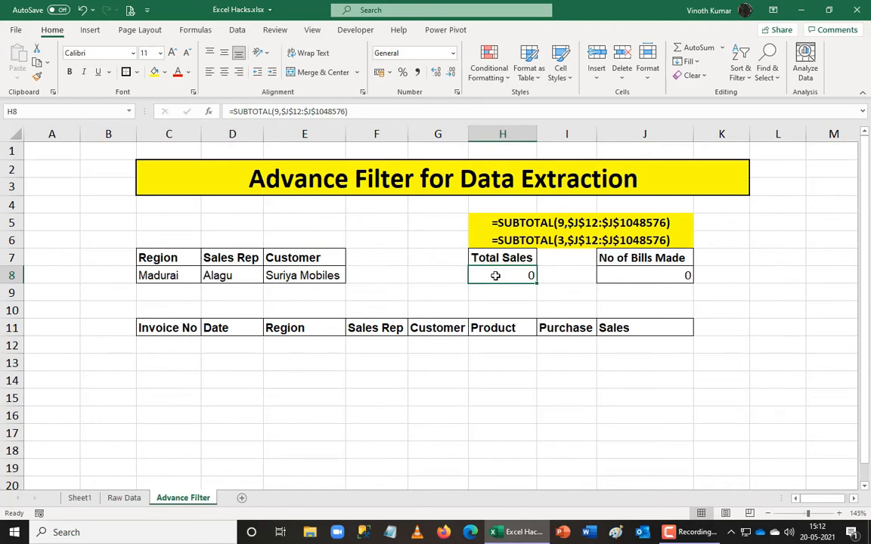
left_click(649, 274)
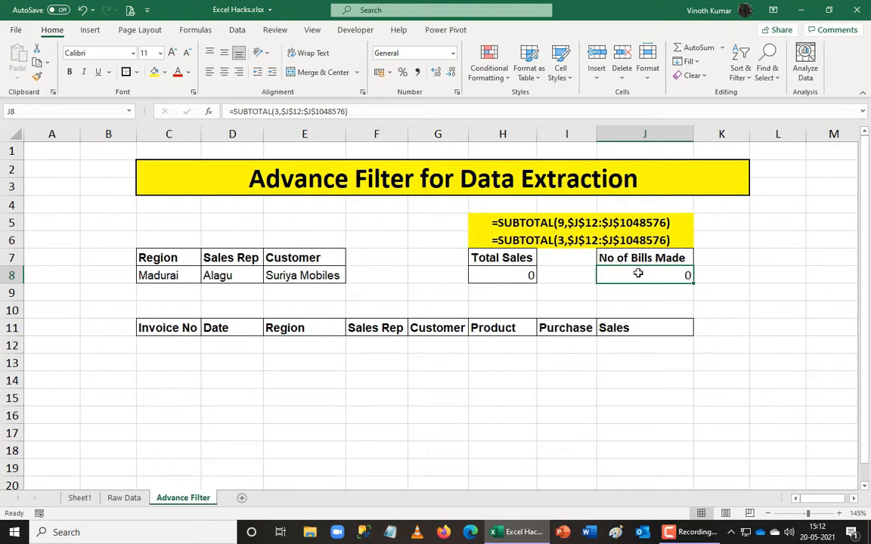
key("F2")
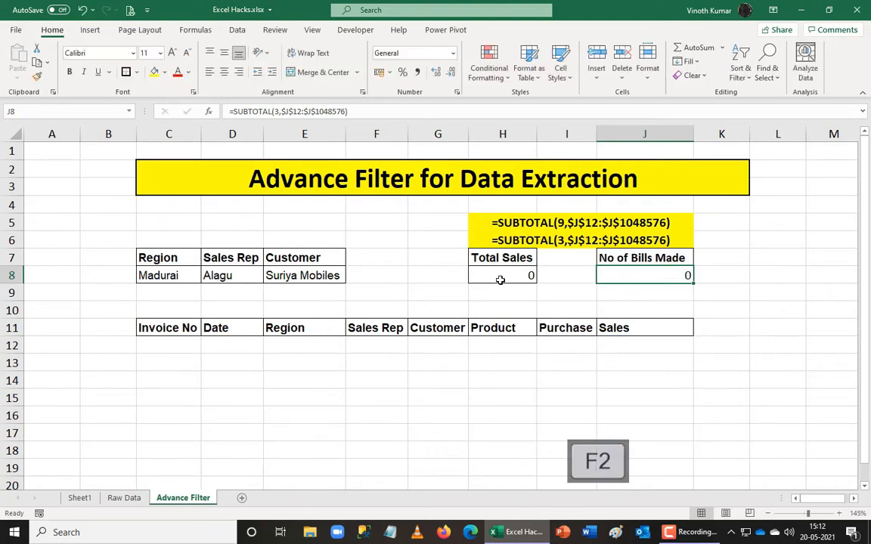
left_click(501, 277)
key("F2")
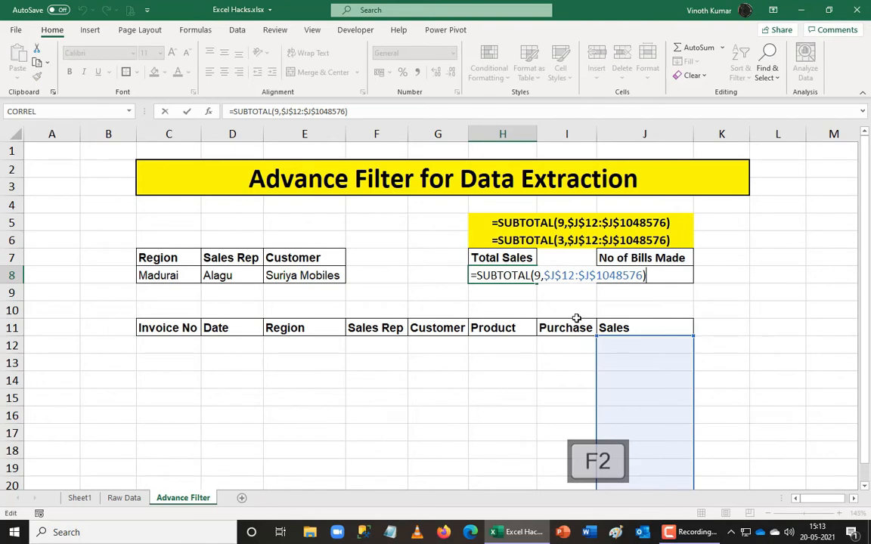
key("Escape")
left_click(660, 278)
key("F2")
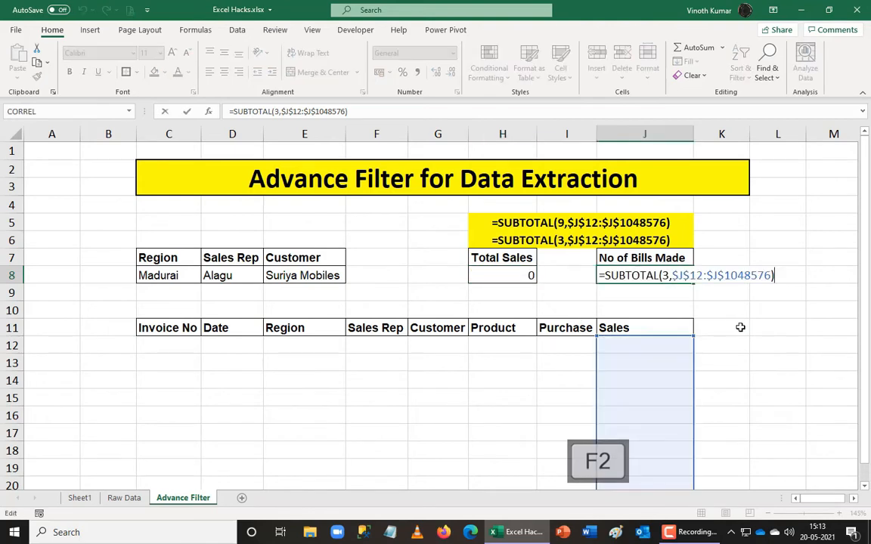
key("Escape")
left_click(510, 275)
key("F2")
key("Escape")
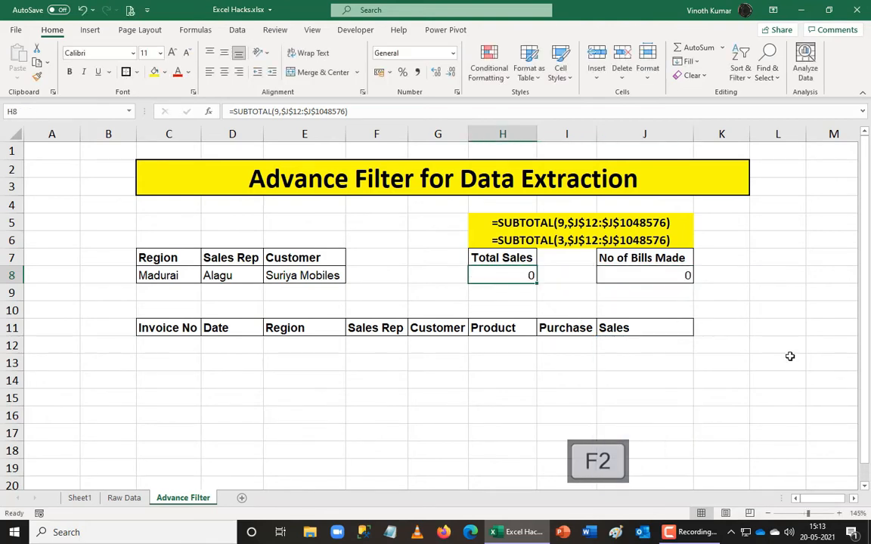
key("F2")
key("Escape")
left_click(664, 278)
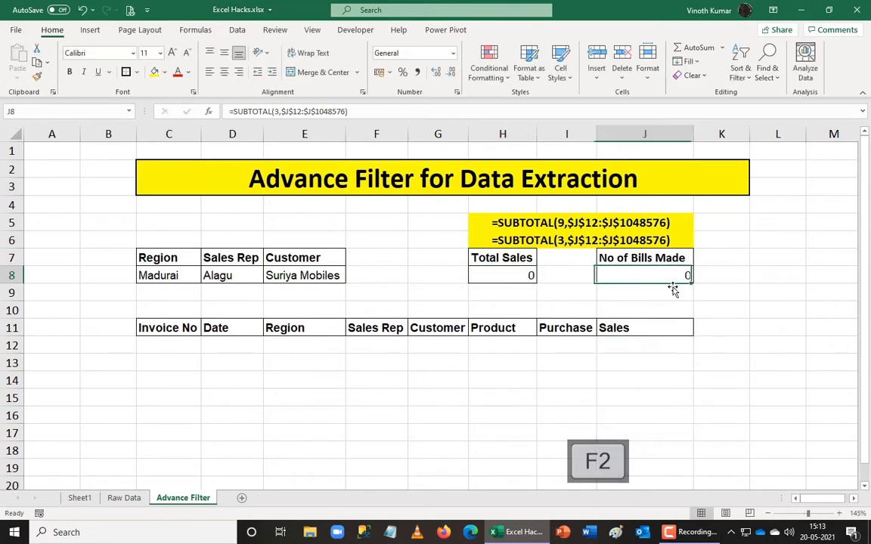
key("F2")
key("Escape")
Try to start an Advanced Filter with the Invoice No header cell C11 selected
left_click(168, 327)
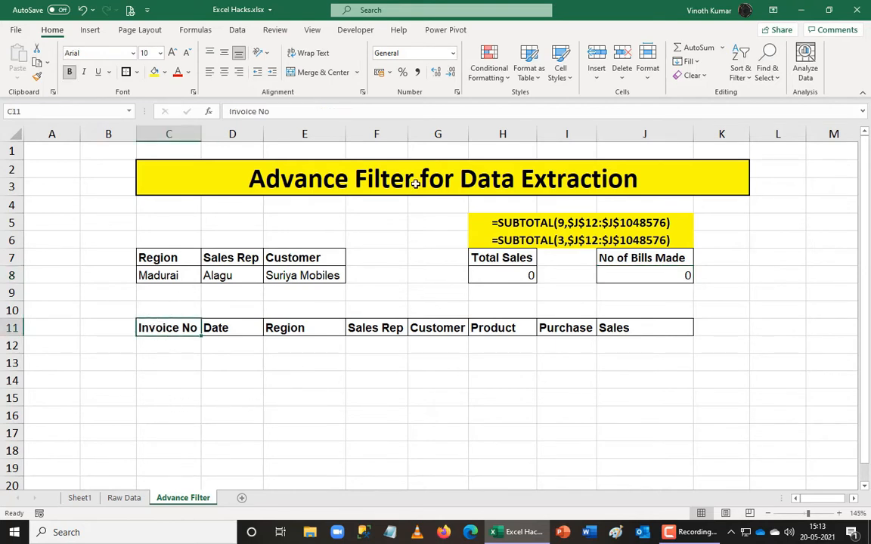
left_click(236, 31)
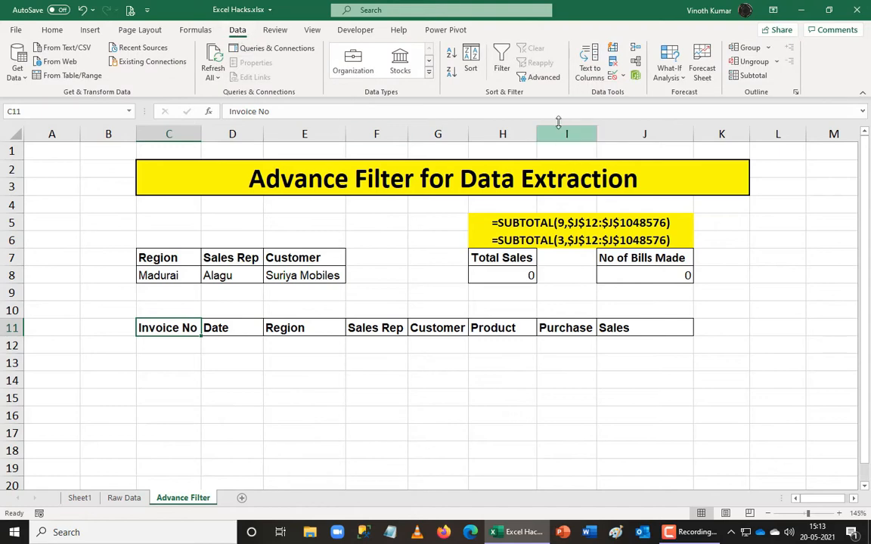
left_click(542, 77)
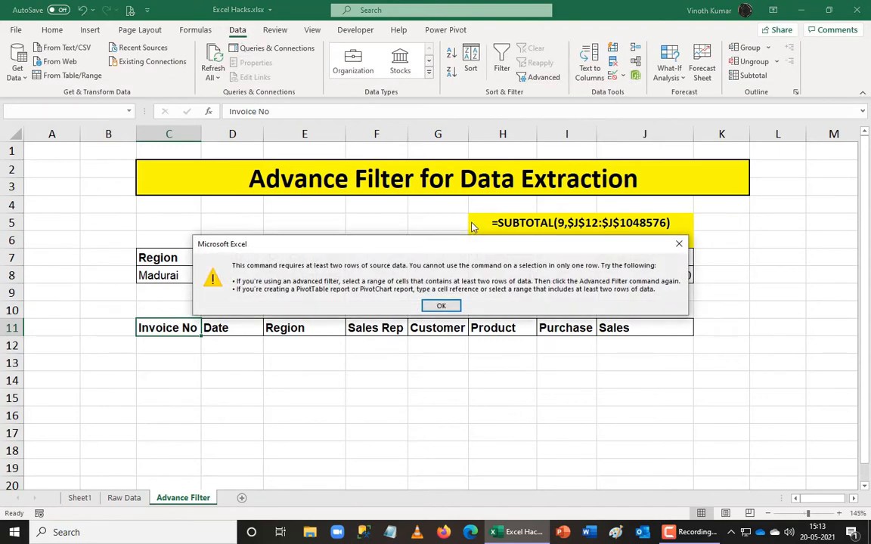
left_click(440, 304)
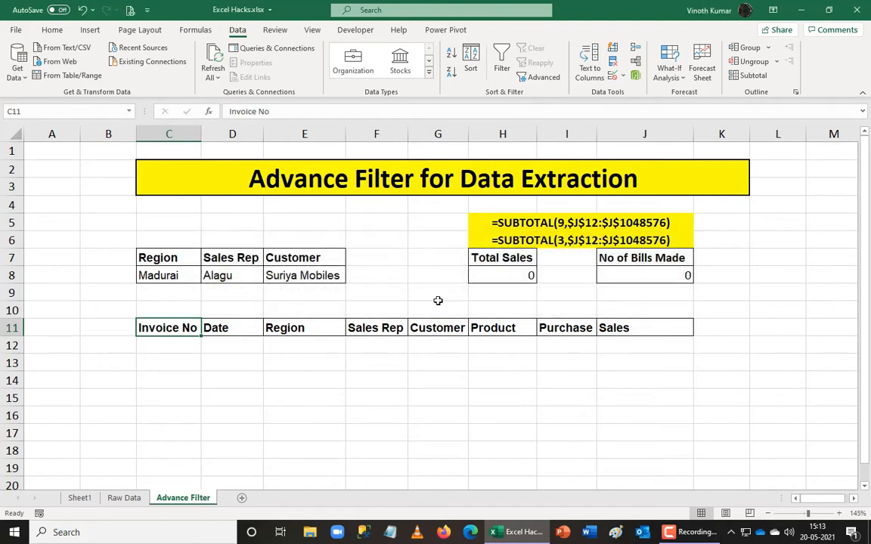
Try to start an Advanced Filter with the empty cell C12 below the Invoice No header selected
left_click(189, 344)
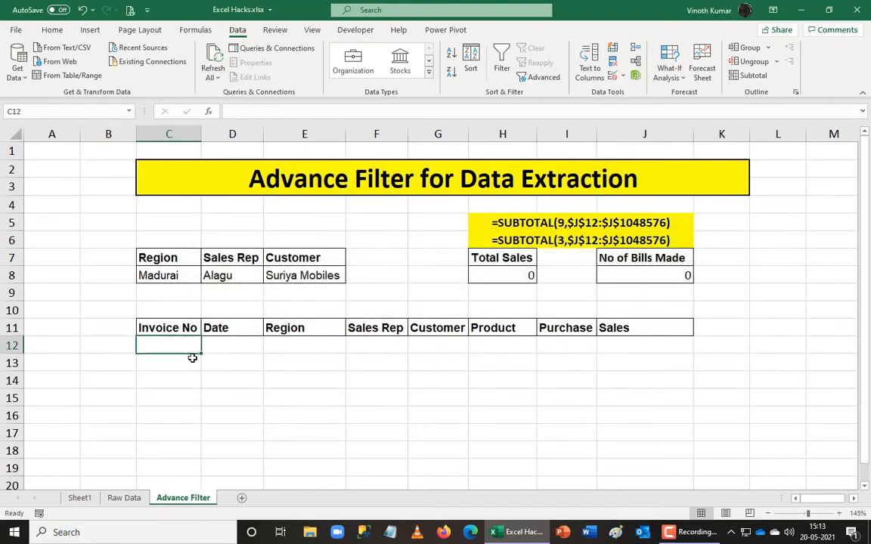
left_click(545, 78)
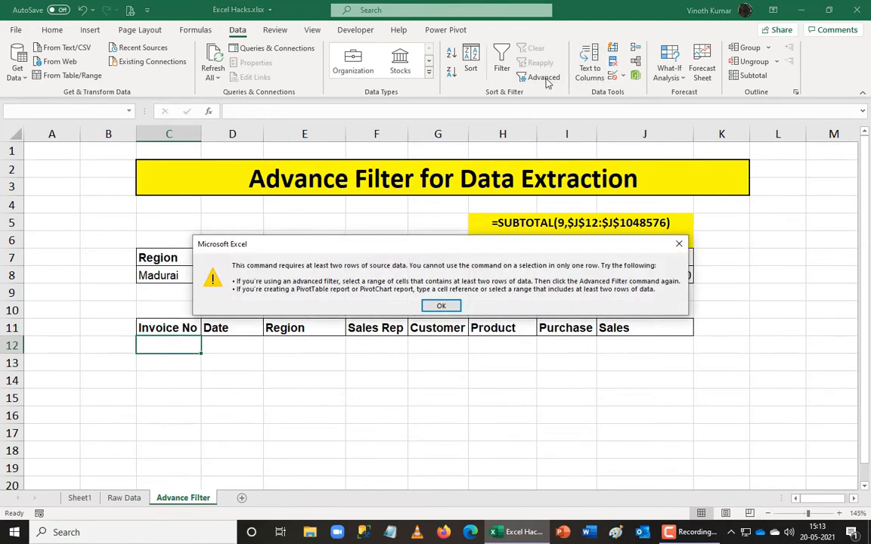
left_click(440, 305)
left_click(437, 380)
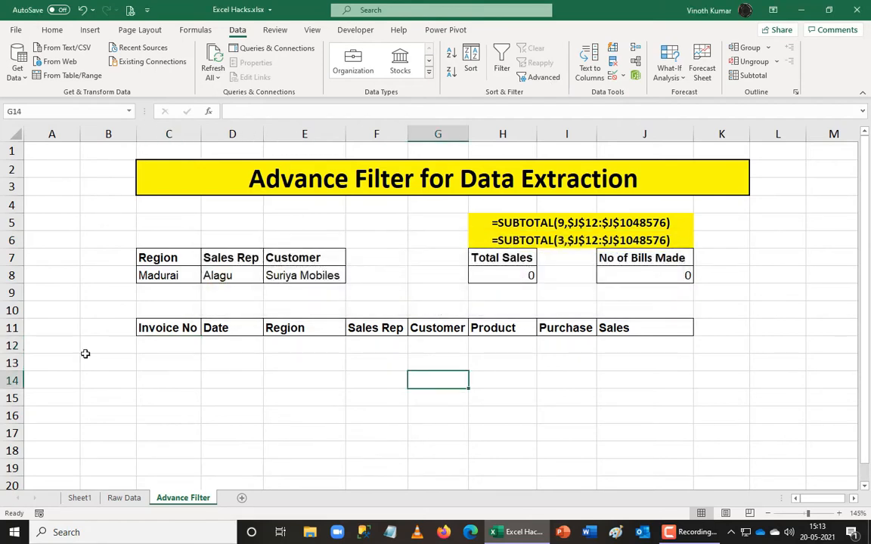
Delete the existing header row 11 from the Advance Filter sheet and select the empty cell C11
left_click(11, 326)
key("ctrl+minus")
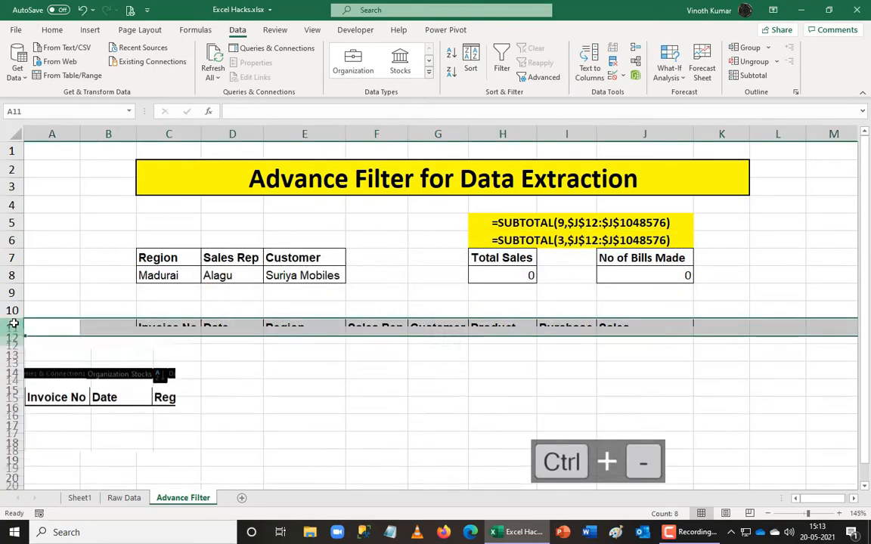
key("Right")
key("Right")
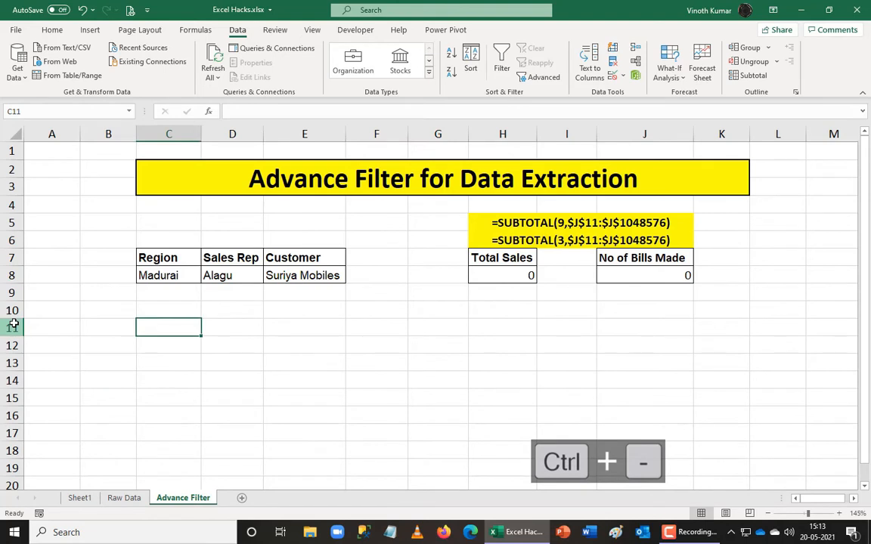
Start an Advanced Filter that copies the results to another location
left_click(540, 78)
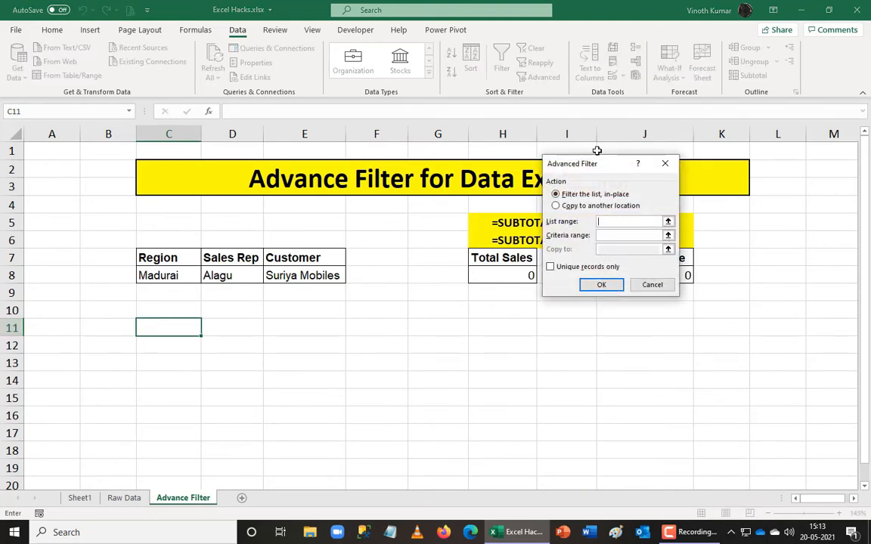
left_click_drag(577, 170, 436, 242)
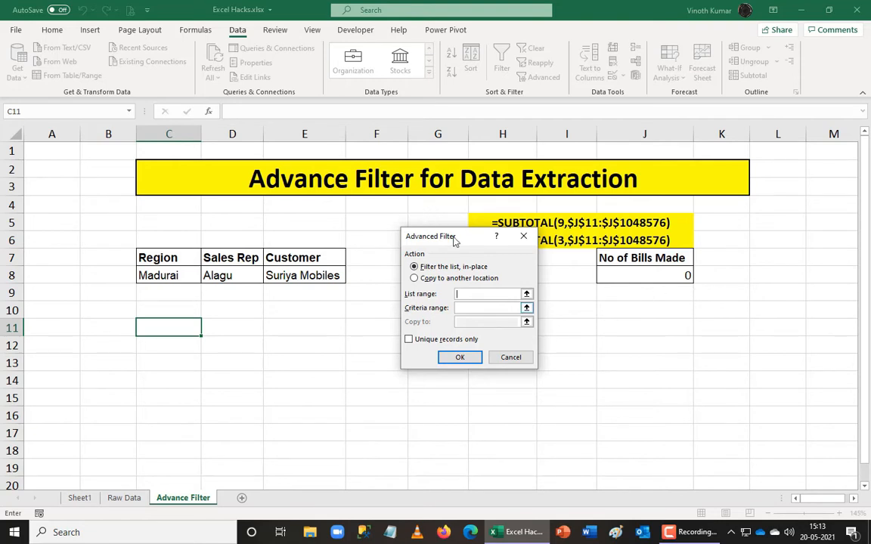
left_click(414, 279)
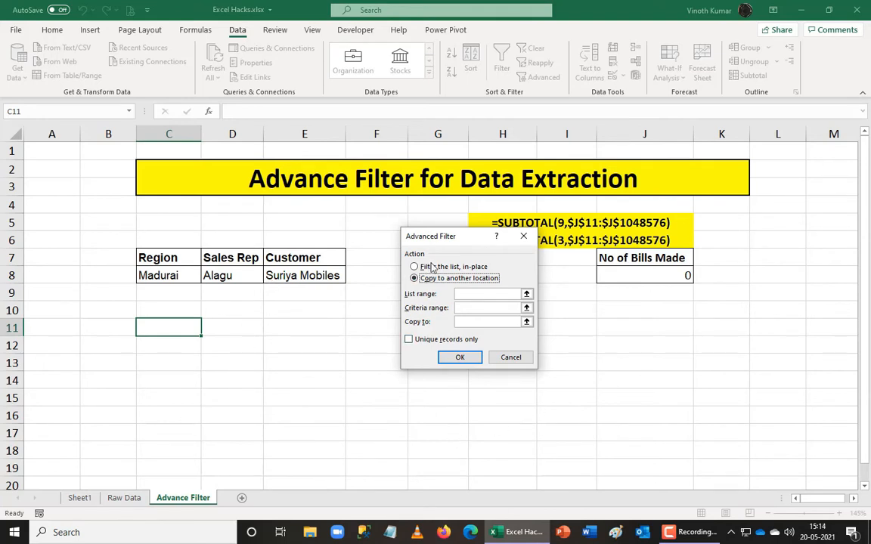
Set the filter's list range to the whole Raw Data table, 'Raw Data'!$A$1:$H$2000
left_click(527, 294)
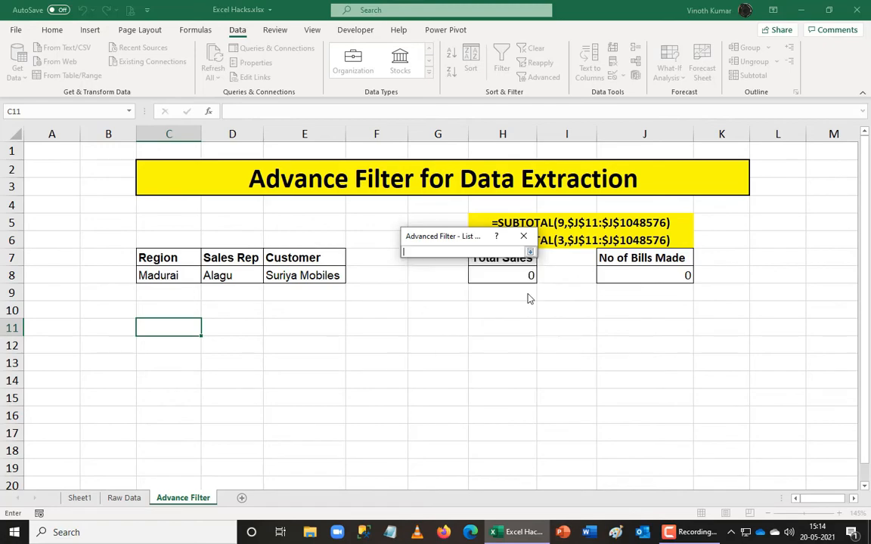
left_click(124, 497)
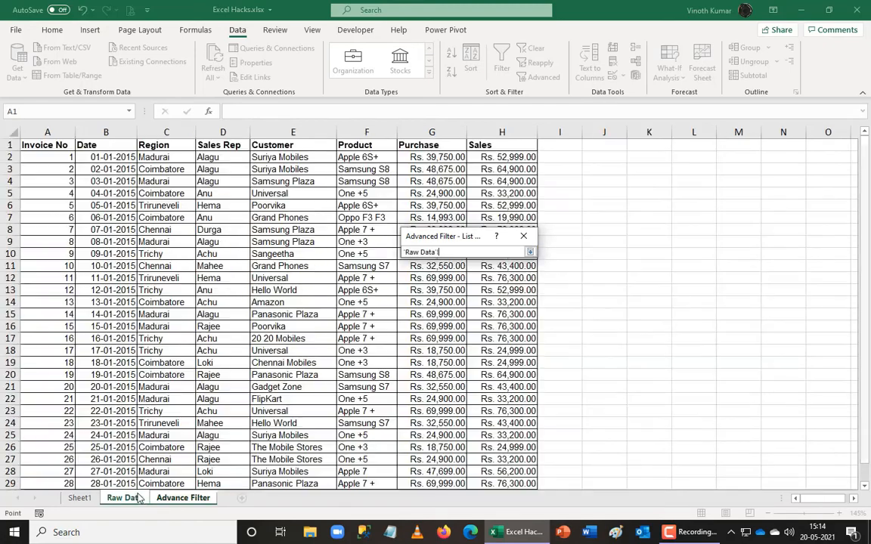
left_click(49, 148)
key("ctrl+shift+Down")
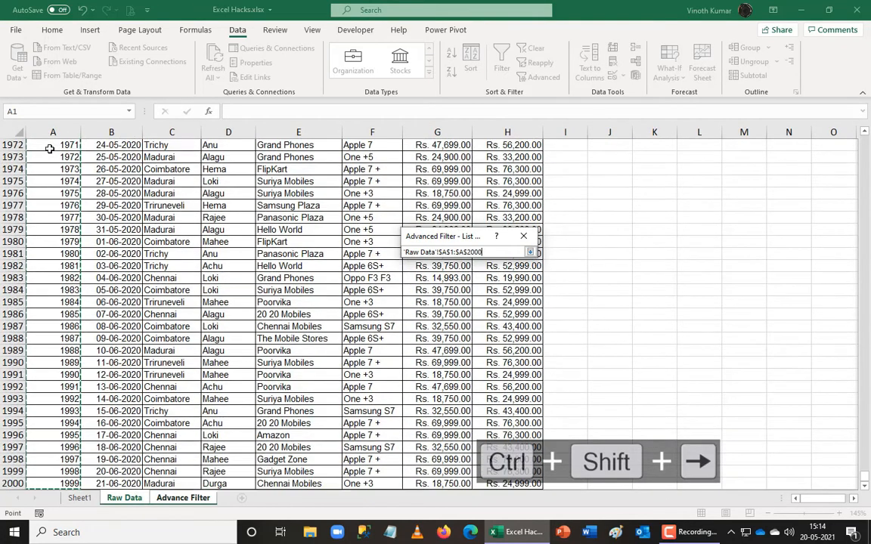
key("ctrl+shift+Right")
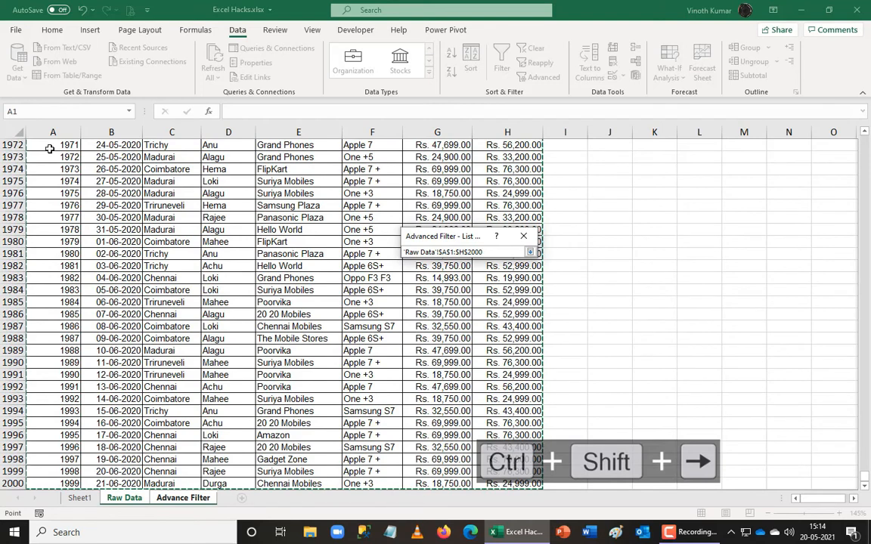
left_click(530, 252)
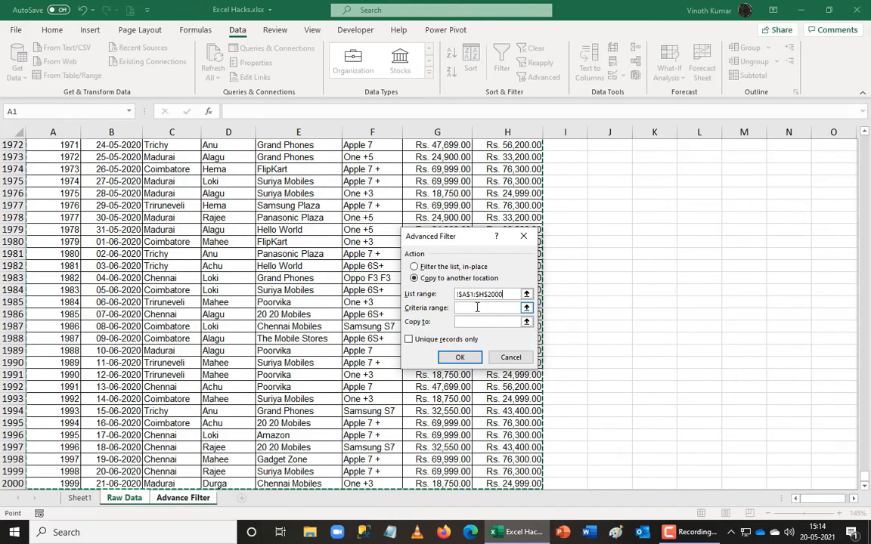
Set the criteria range to $C$7:$E$8 and the copy-to cell to $C$11 on the Advance Filter sheet, and run the filter
left_click(474, 309)
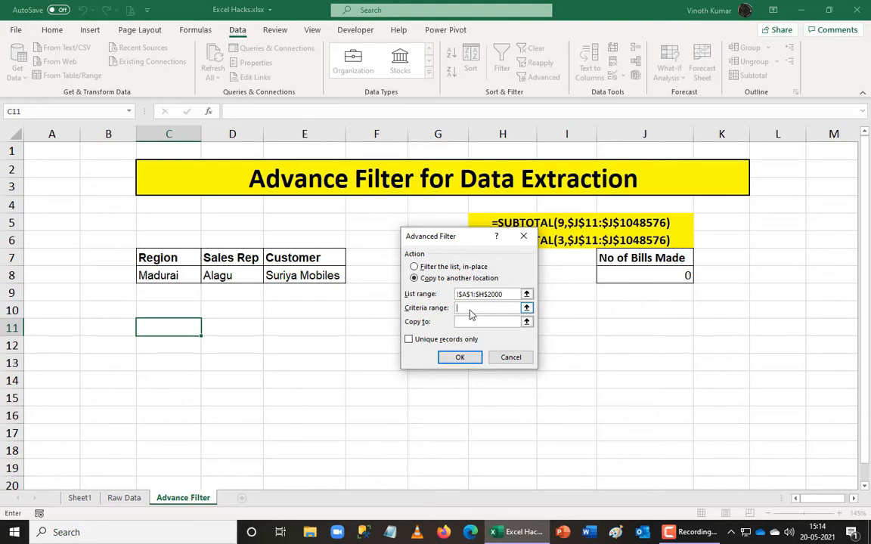
left_click_drag(146, 254, 326, 276)
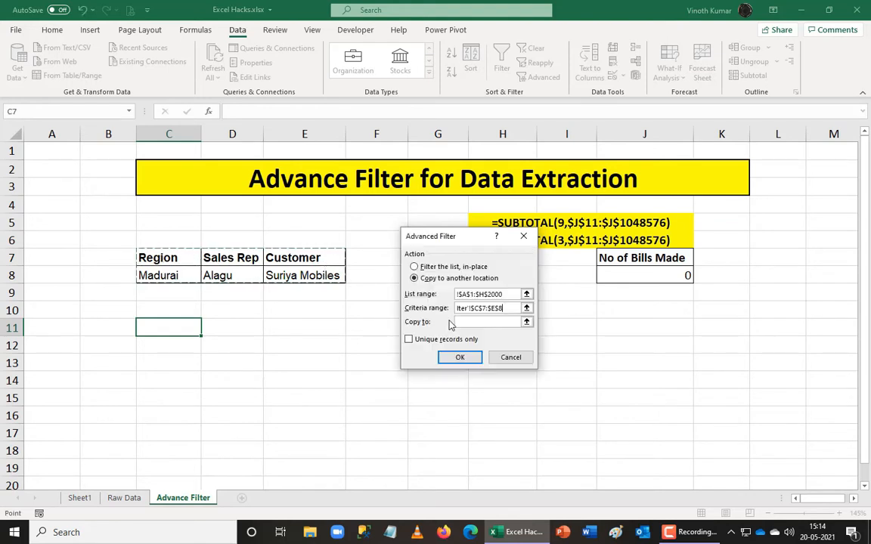
left_click(527, 322)
left_click(177, 327)
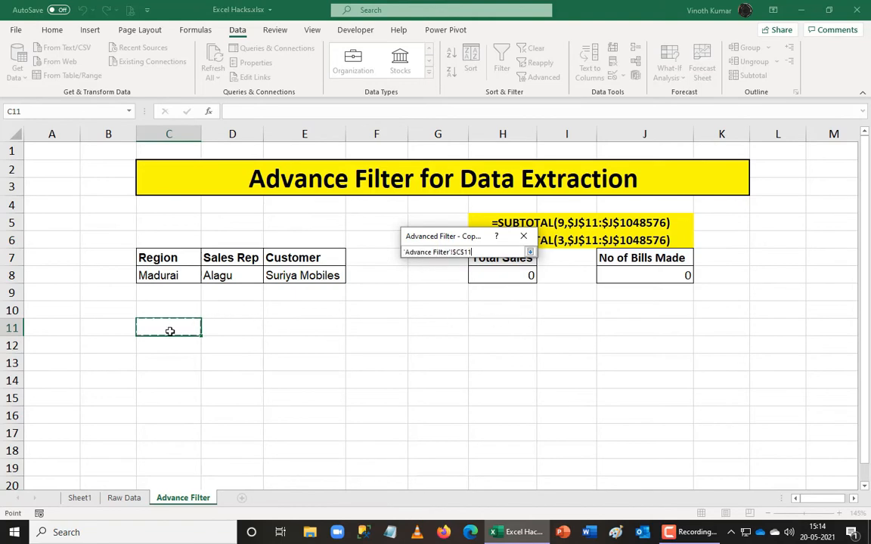
left_click(530, 253)
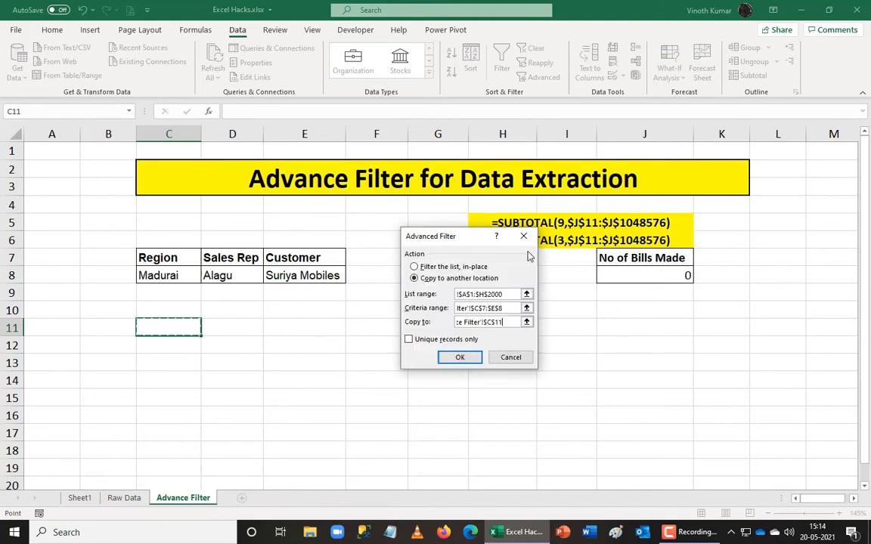
left_click(459, 357)
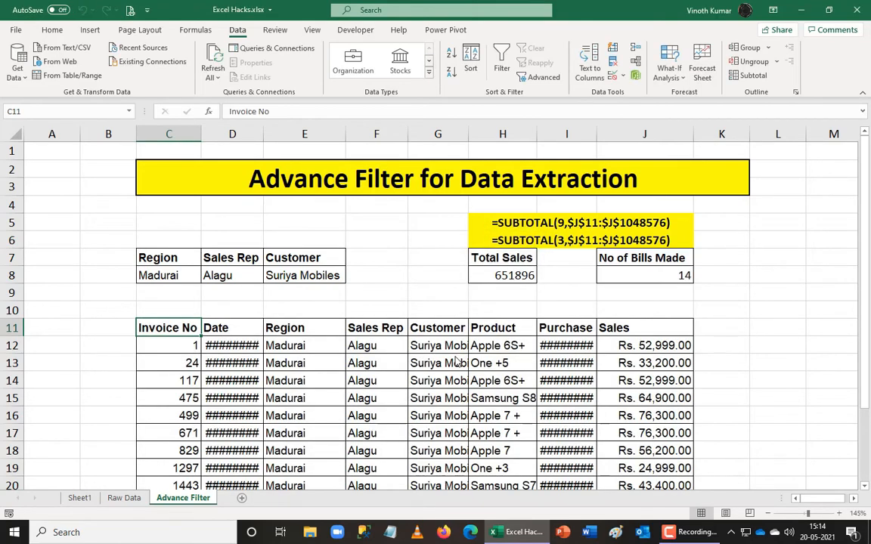
Autofit the column widths to the extracted table C11:J24
key("ctrl+shift+Down")
key("ctrl+shift+Right")
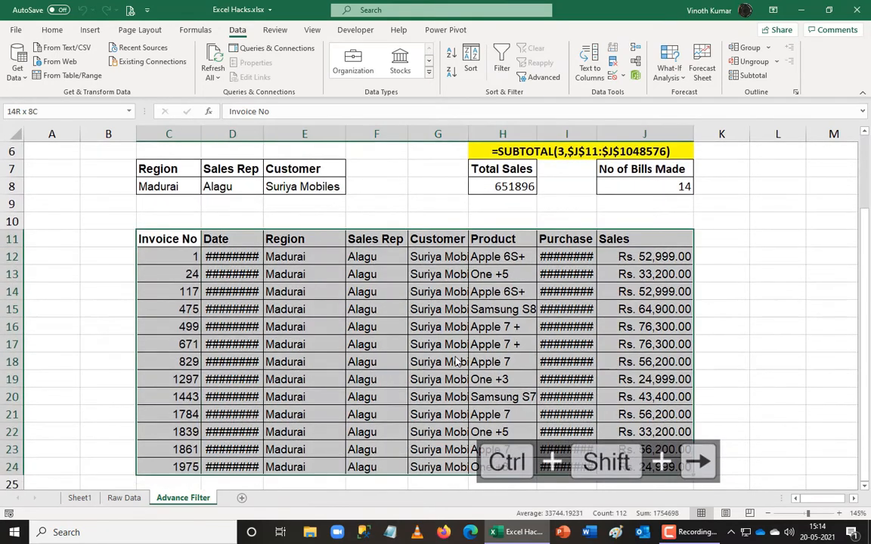
key("a")
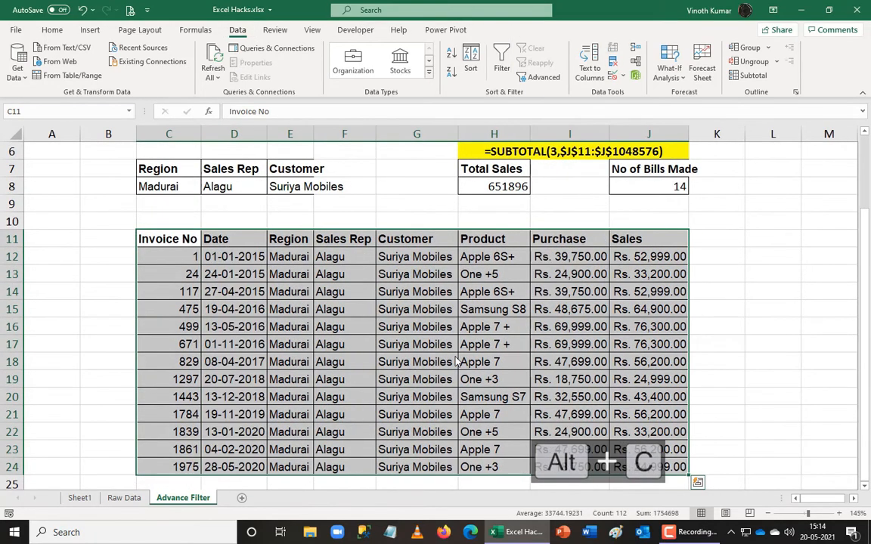
Autofit column J to the No of Bills Made cells J7:J8
key("Right")
key("Up")
key("Up")
key("Up")
key("Up")
key("Up")
key("Up")
key("Up")
key("Right")
key("Right")
key("Right")
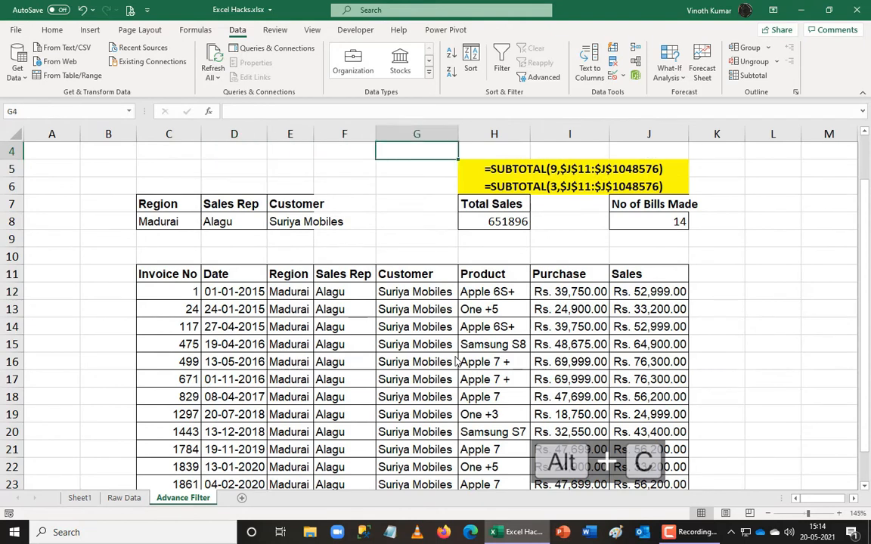
key("Right")
key("Right")
key("Right")
key("Down")
key("Down")
key("Down")
key("shift+Down")
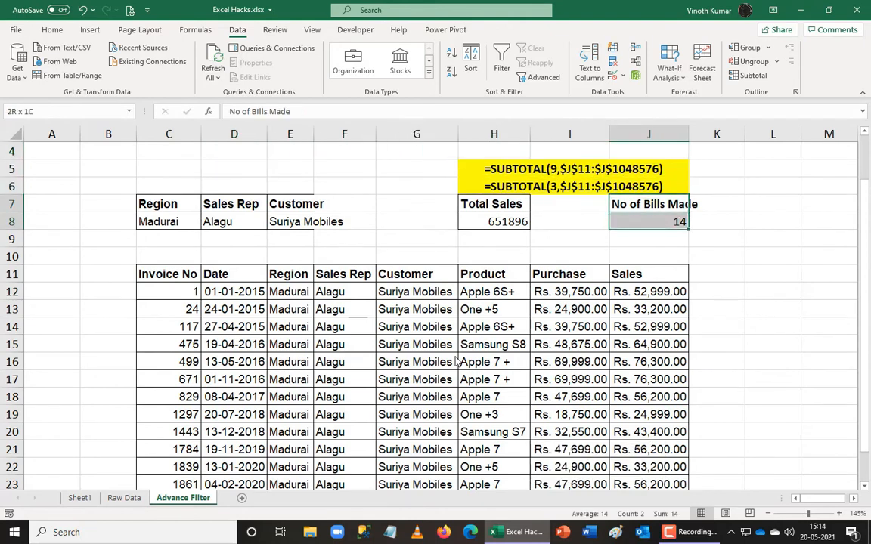
key("alt+a")
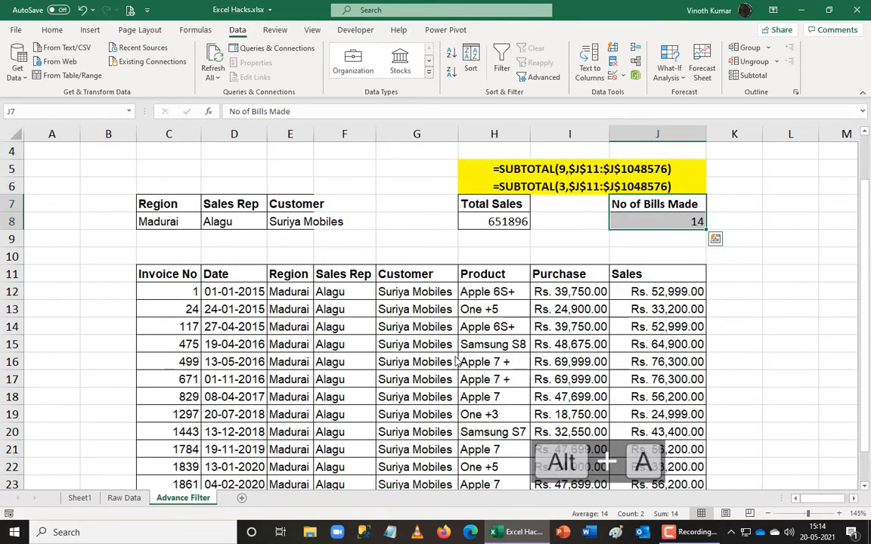
Format the Total Sales cell H8 with the rupee accounting number format
key("Left")
key("Left")
key("Down")
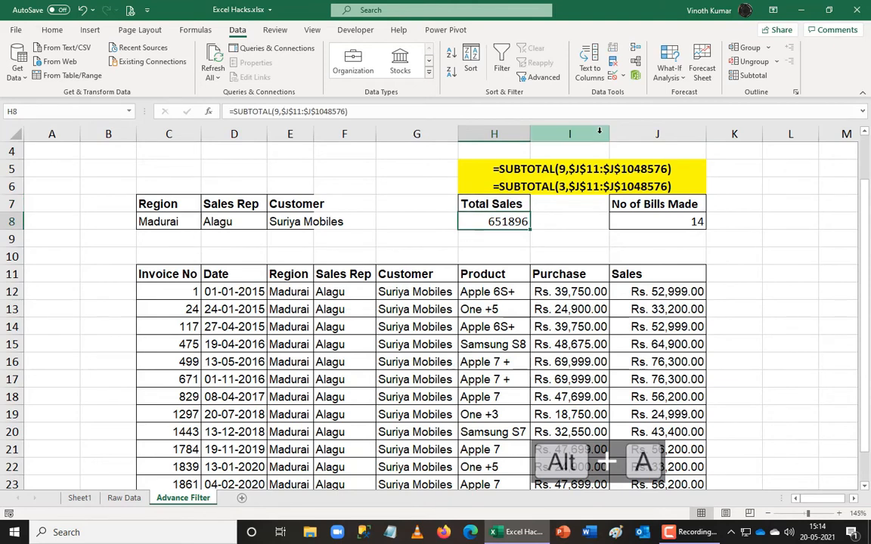
left_click(52, 30)
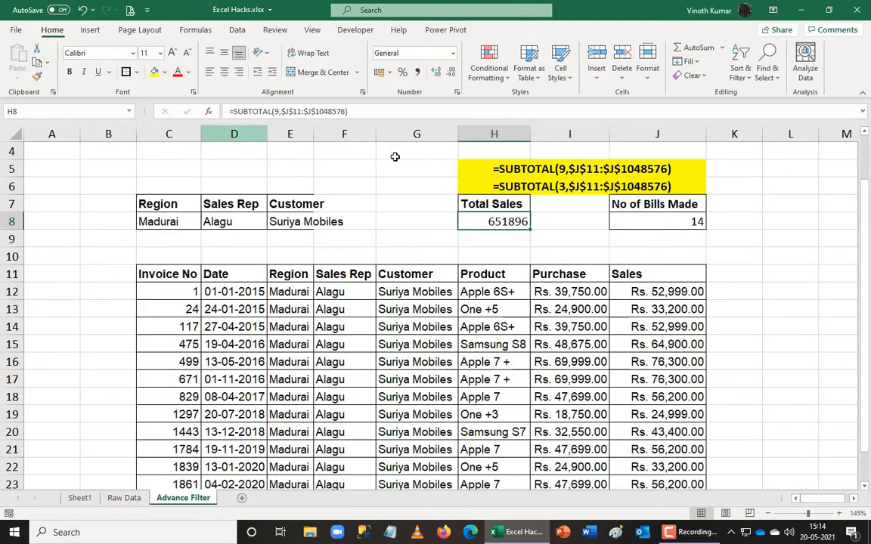
left_click(379, 72)
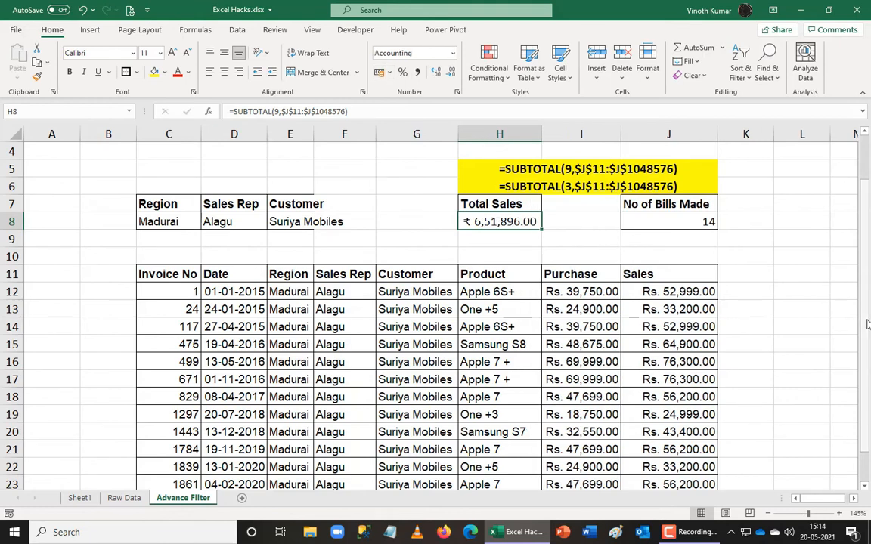
Apply the comma number style to the No of Bills Made cell J8
key("Right")
key("Right")
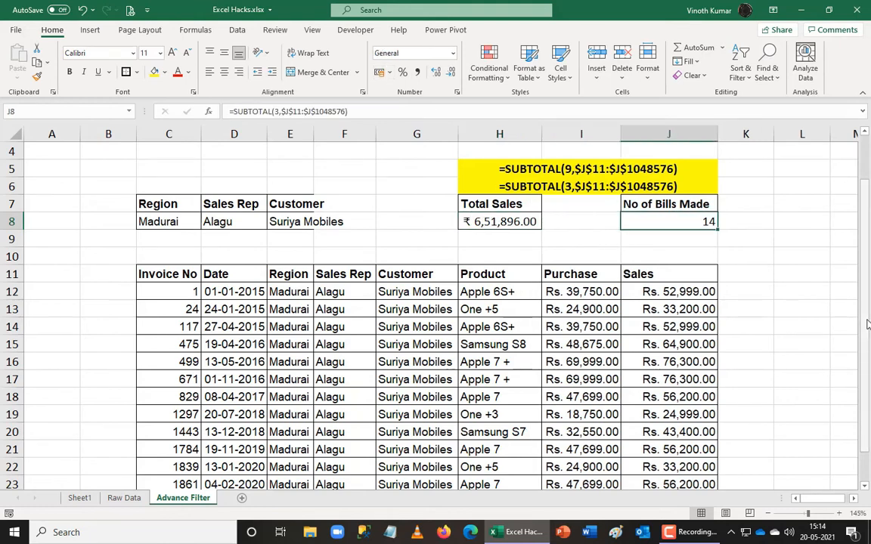
left_click(418, 73)
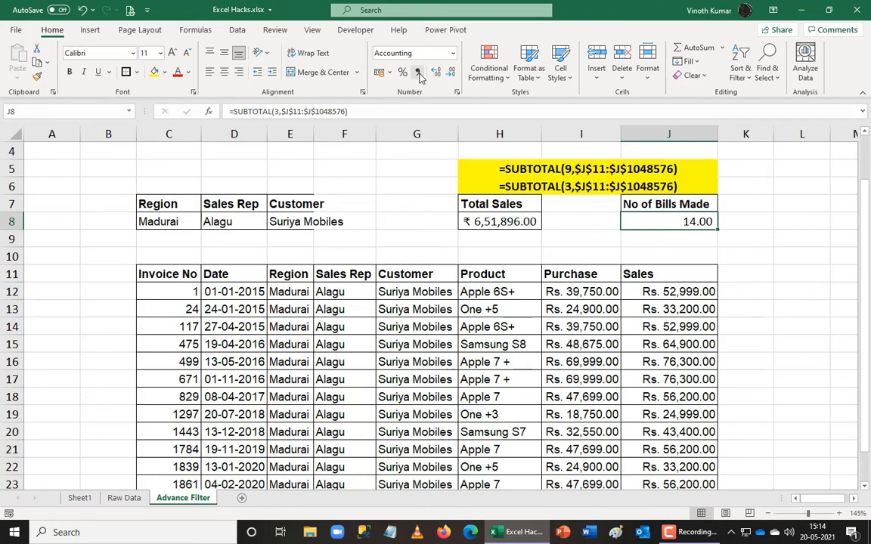
Autofit columns C to E to the criteria range C7:E8
key("Left")
key("Left")
key("Left")
key("Left")
key("Left")
key("Up")
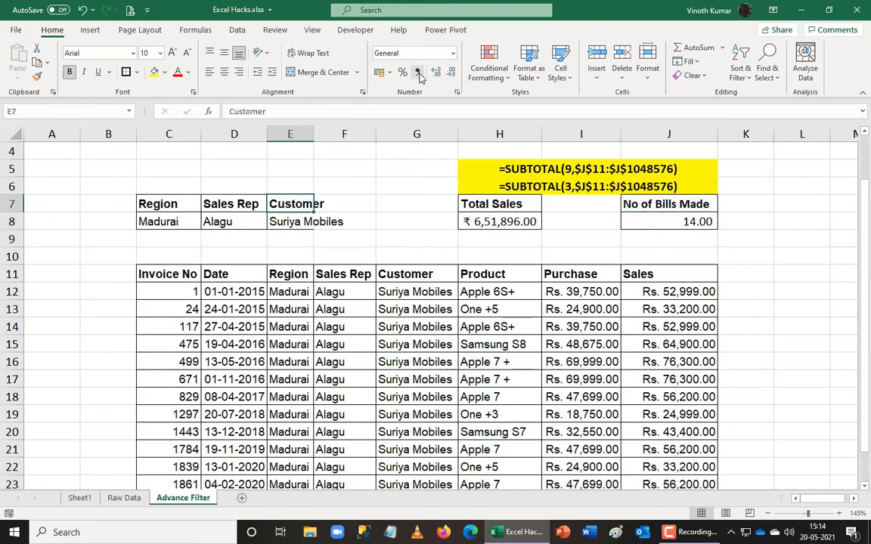
key("shift+Down")
key("shift+Left")
key("shift+Left")
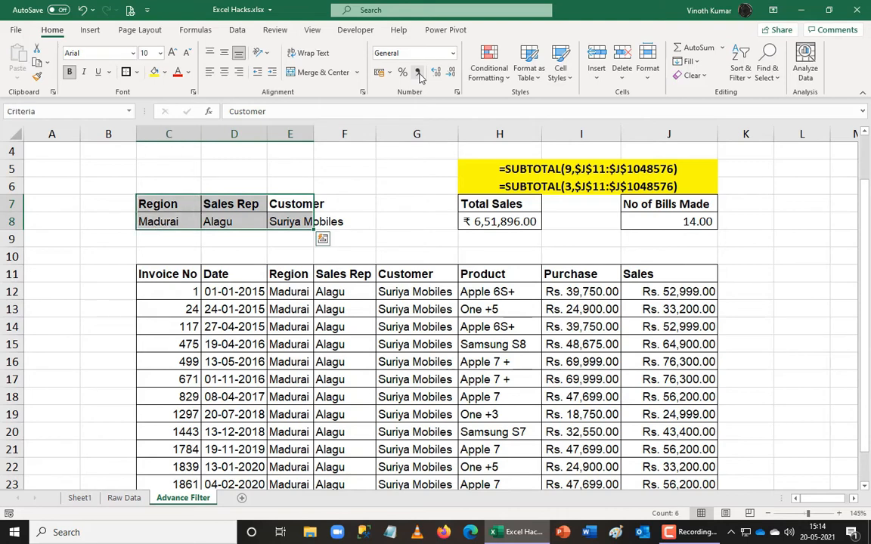
key("alt+h")
key("o")
key("i")
key("Down")
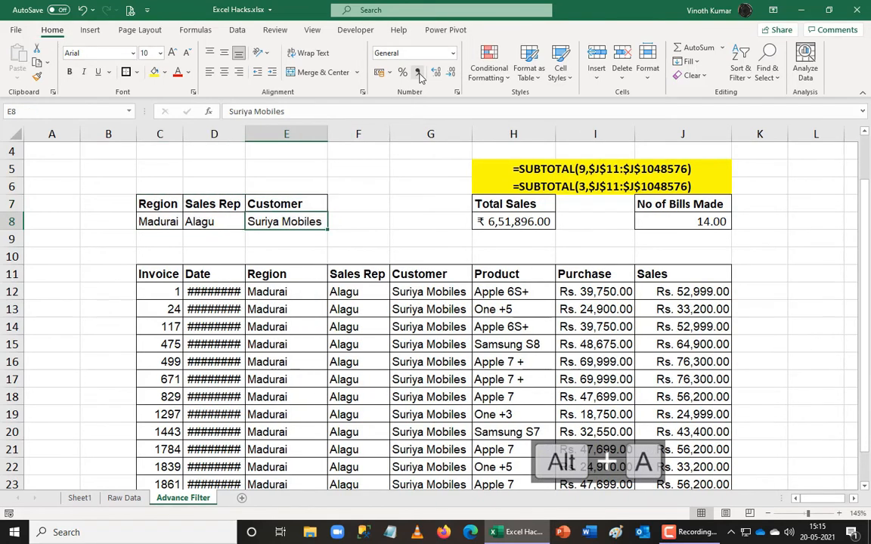
Autofit columns C to J over the combined range C7:J24, and select the Customer criteria value in E8
key("Up")
key("Left")
key("Left")
key("ctrl+shift+Down")
key("ctrl+shift+Down")
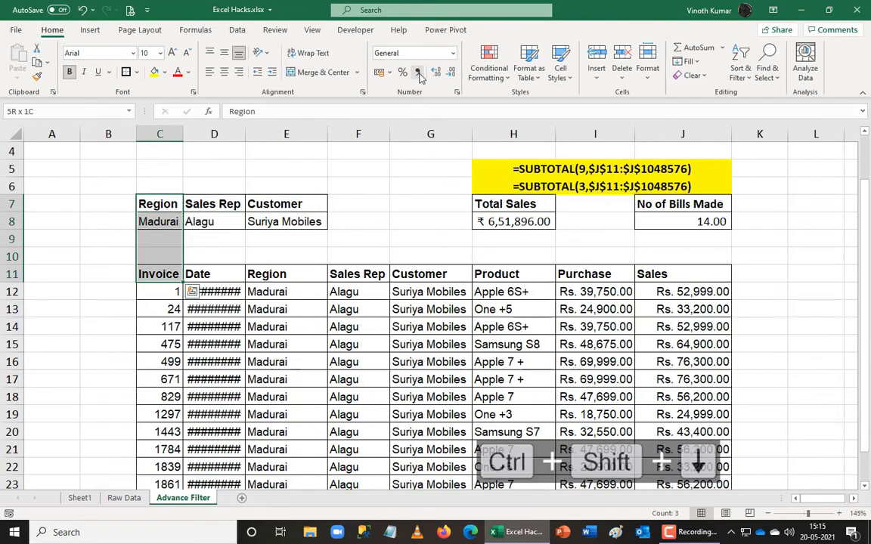
key("ctrl+shift+Down")
key("ctrl+shift+Right")
key("ctrl+shift+Right")
key("ctrl+shift+Right")
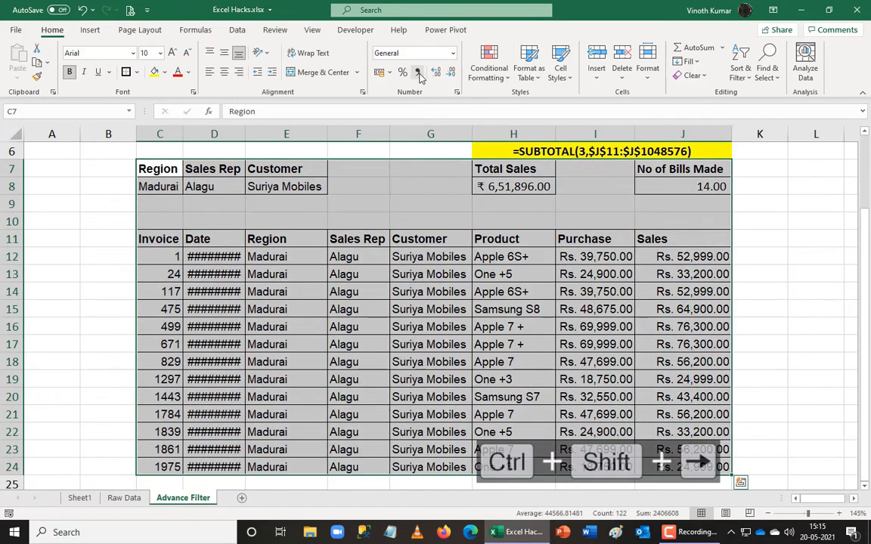
key("alt+o")
key("c")
key("a")
key("Right")
key("Left")
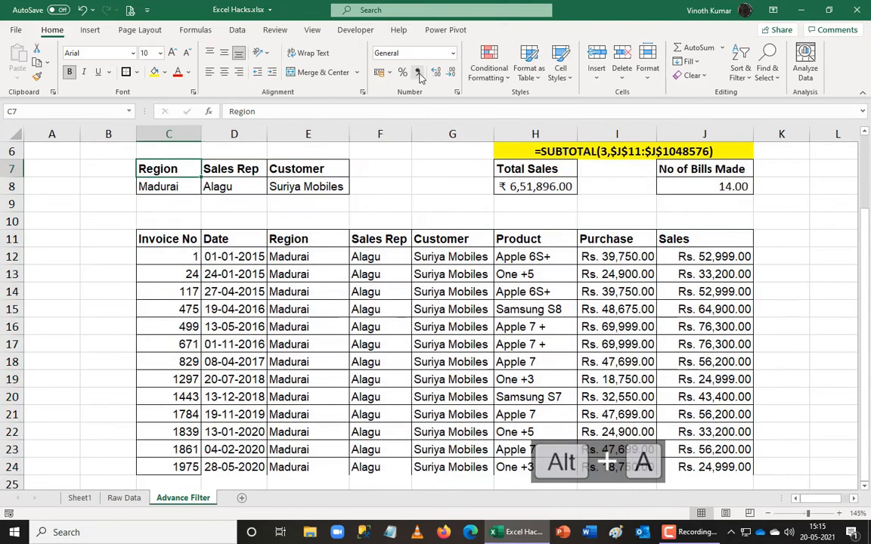
key("Right")
key("Right")
key("Down")
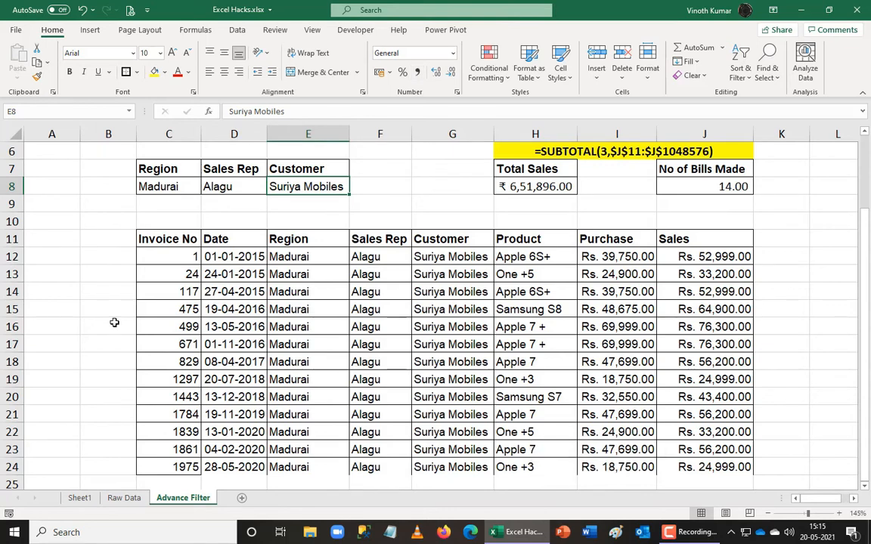
Copy the customer Grand Phones from E1973 on the Raw Data sheet into the Customer criteria cell E8 on Advance Filter
left_click(126, 498)
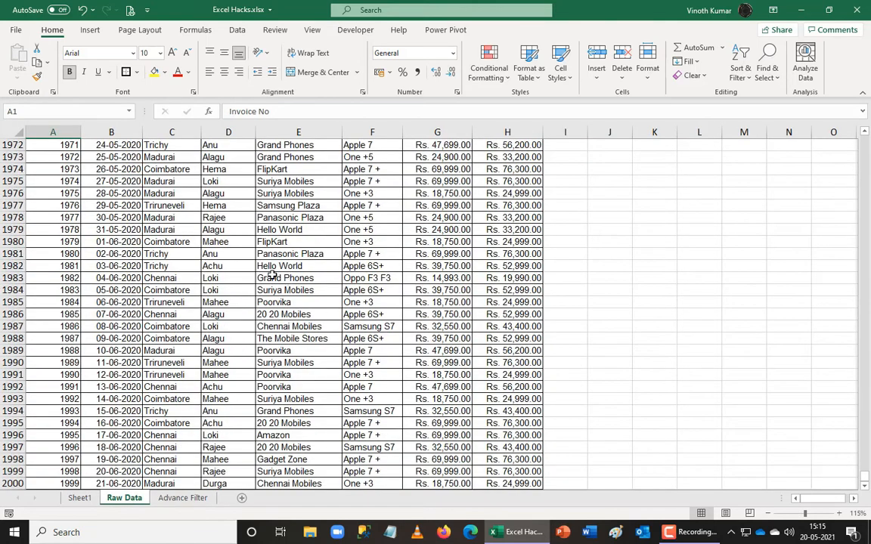
left_click(236, 302)
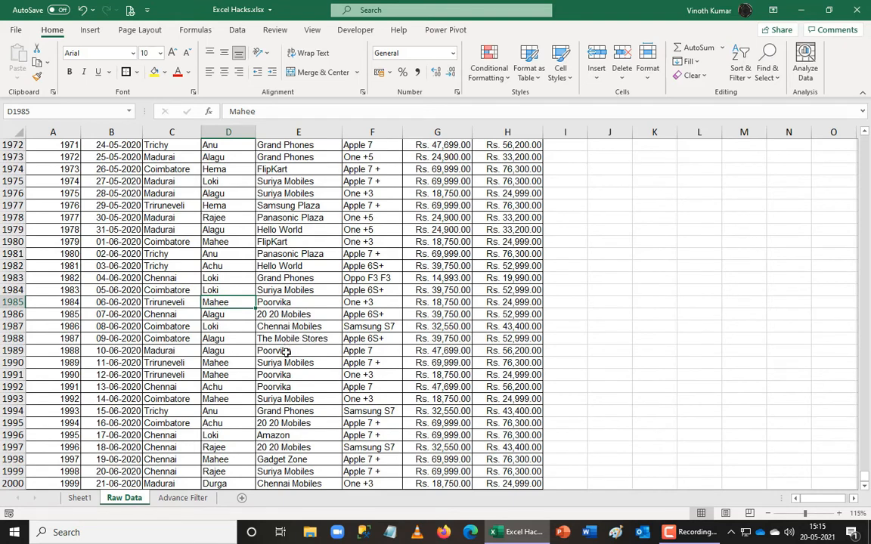
left_click(180, 498)
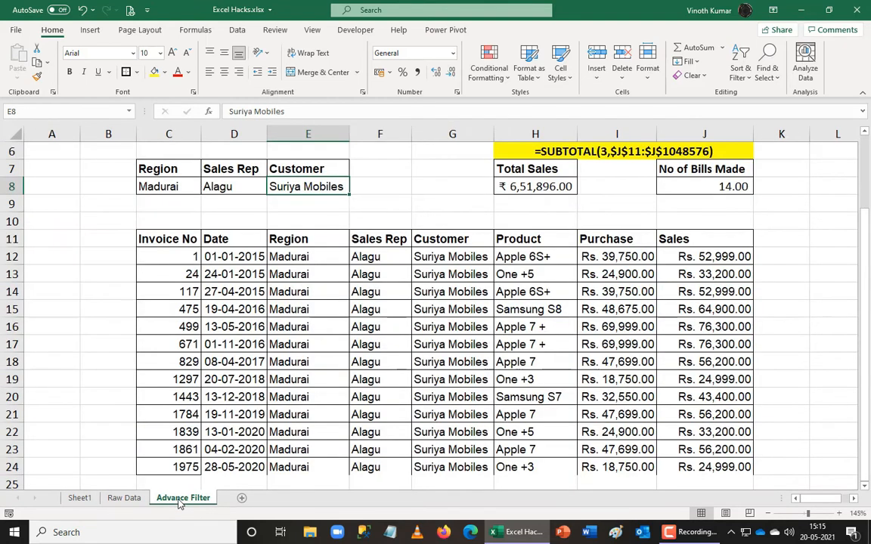
left_click(124, 498)
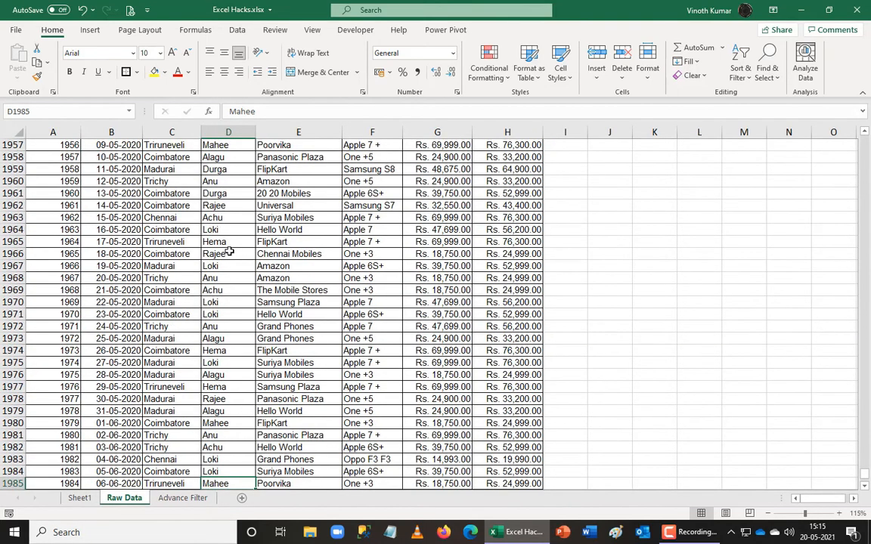
left_click(273, 341)
key("ctrl+c")
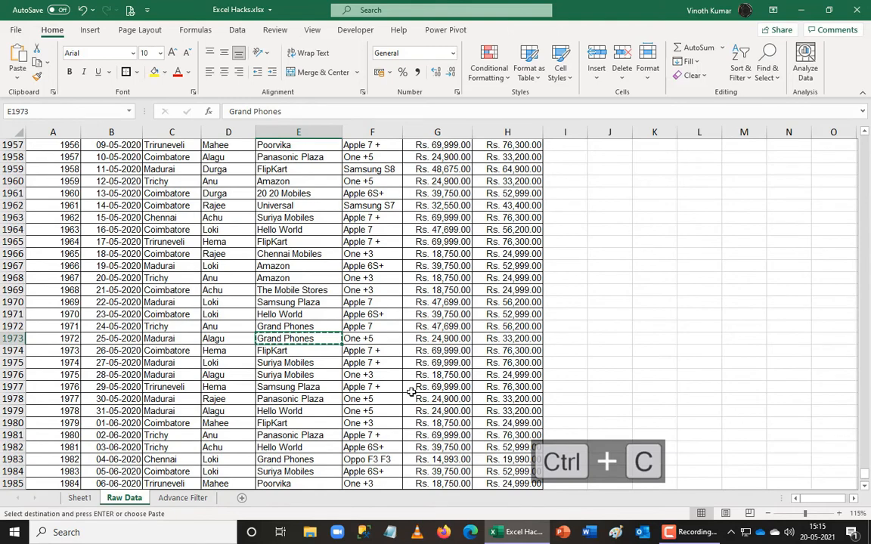
left_click(183, 498)
key("ctrl+v")
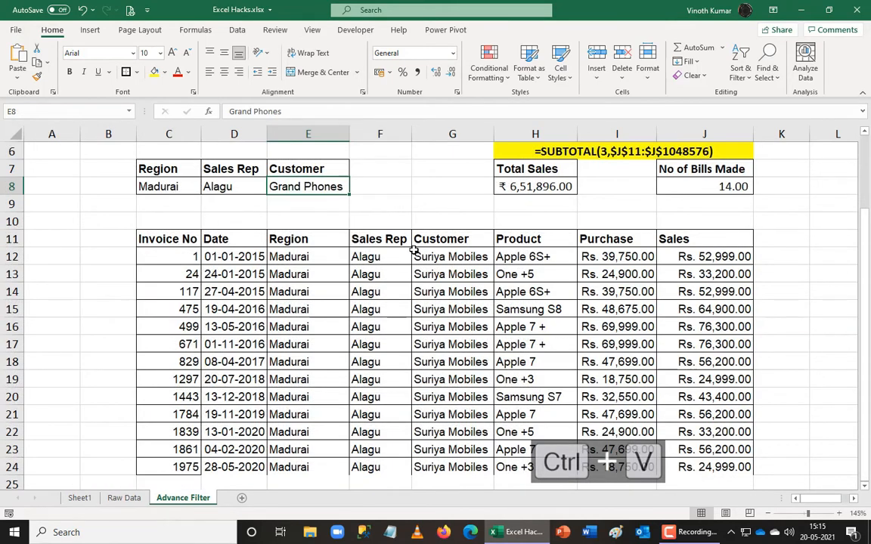
Delete the rows holding the previous extraction, rows 11 to 24 on the Advance Filter sheet
left_click(155, 242)
key("ctrl+shift+Down")
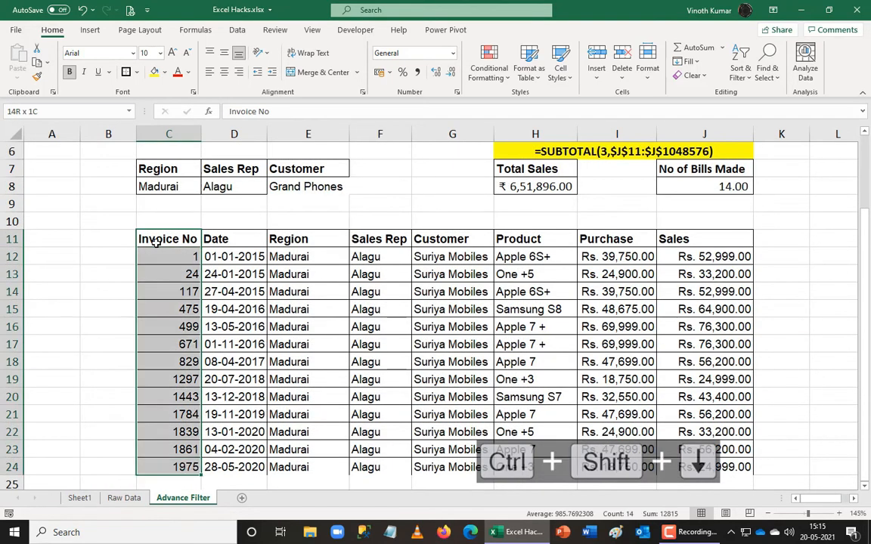
key("ctrl+shift+Right")
key("ctrl+minus")
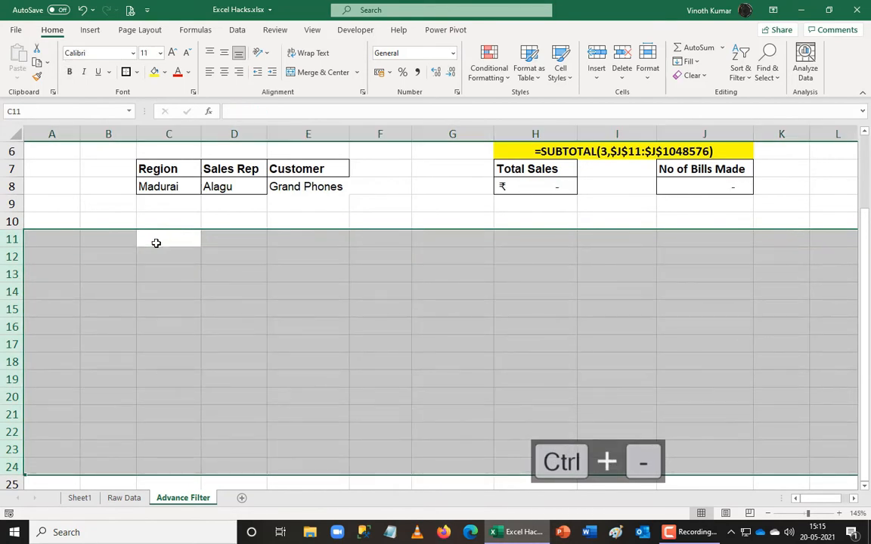
Start an Advanced Filter from the empty cell C11, set to copy the results to another location
key("Right")
key("Up")
key("Up")
key("Up")
key("Up")
key("Up")
key("Up")
key("Up")
key("Up")
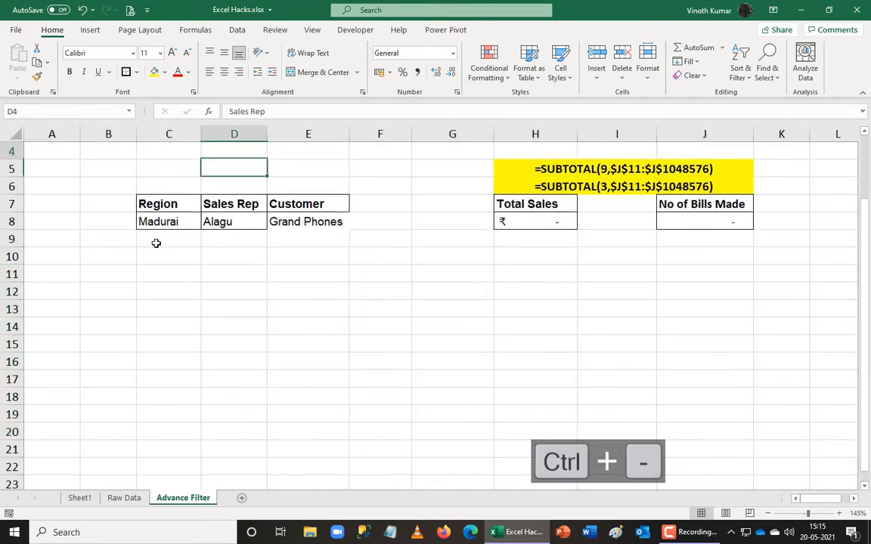
key("Down")
key("Down")
key("Down")
key("Down")
key("Down")
key("Down")
key("Down")
key("Down")
key("Left")
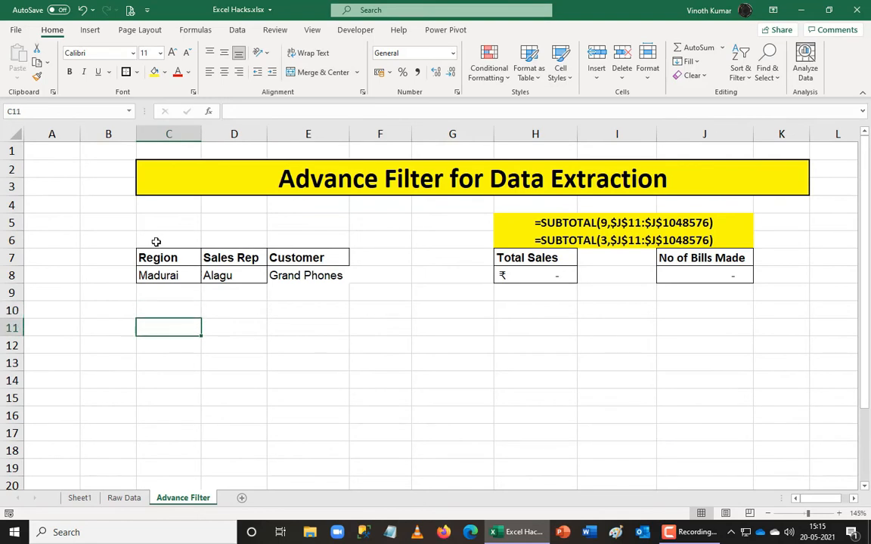
left_click(238, 30)
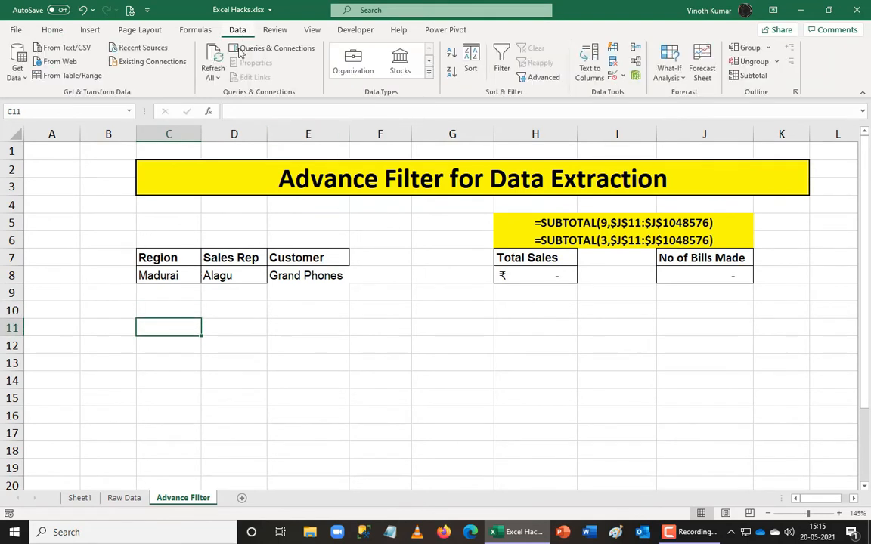
left_click(533, 77)
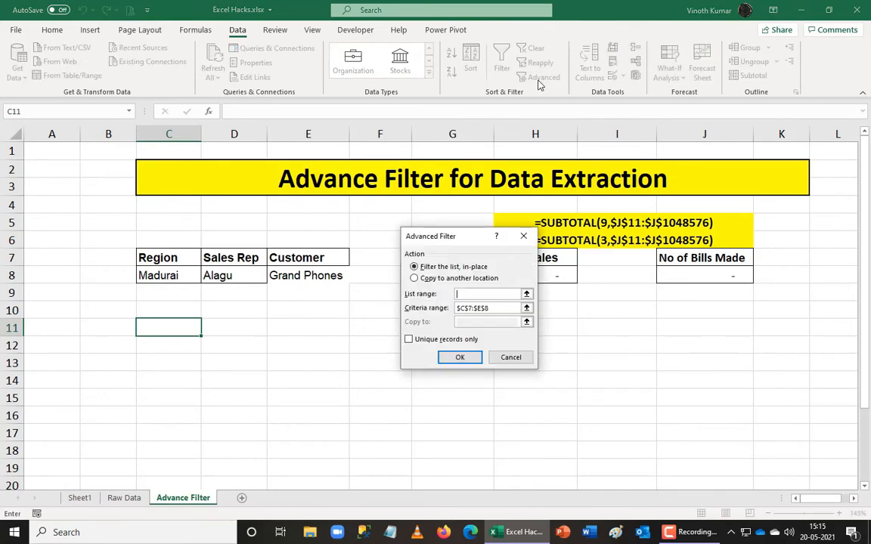
left_click(431, 280)
Set the Advanced Filter list range to A1:H2000 on the Raw Data sheet
left_click(527, 294)
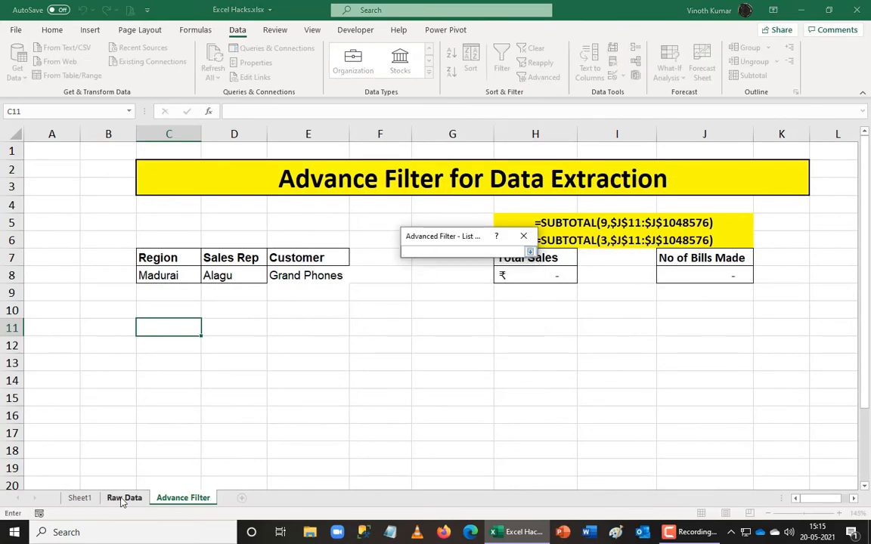
left_click(123, 498)
left_click(67, 206)
key("ctrl+Up")
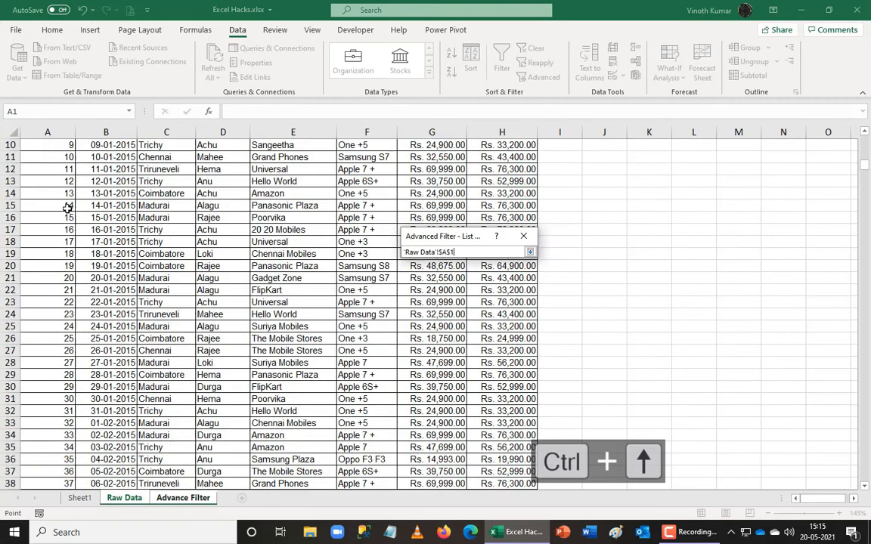
key("ctrl+shift+Down")
key("ctrl+shift+Right")
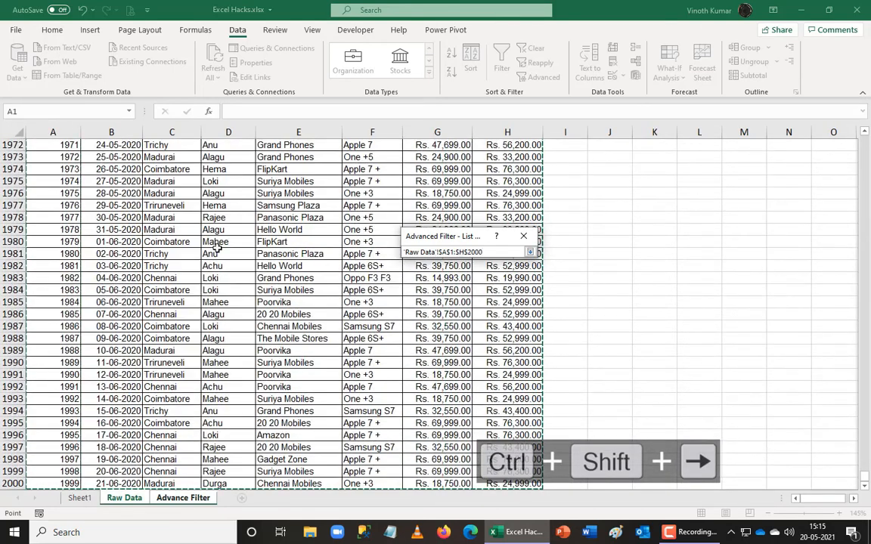
left_click(530, 252)
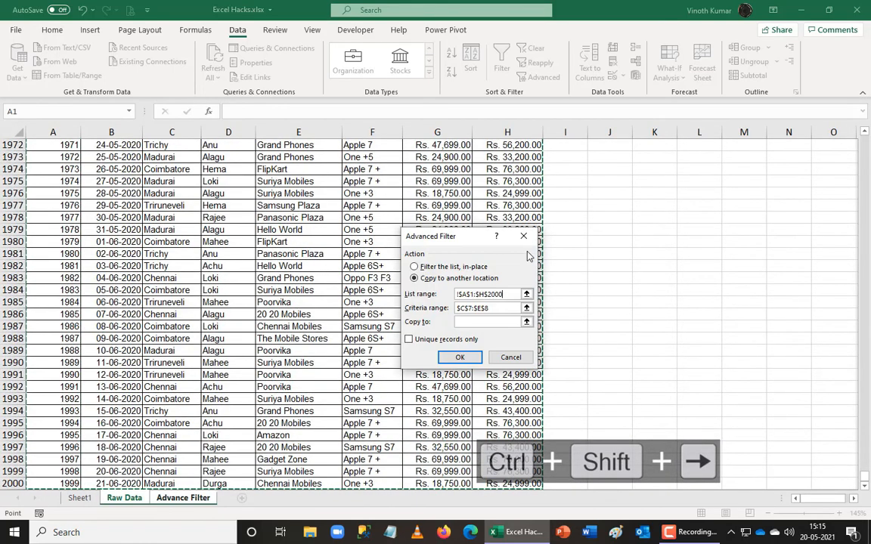
Set the filter's criteria range to the Region, Sales Rep and Customer block C7:E8 on the Advance Filter sheet
left_click(527, 309)
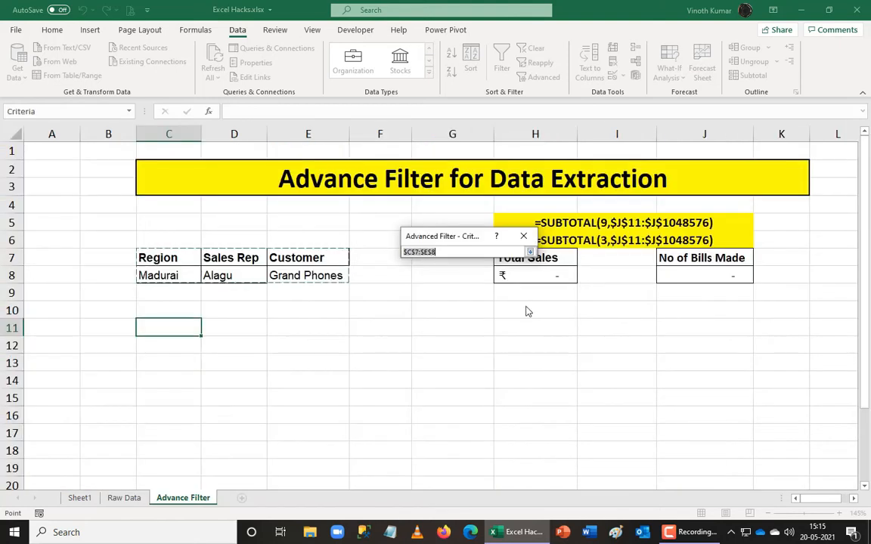
left_click_drag(182, 258, 306, 281)
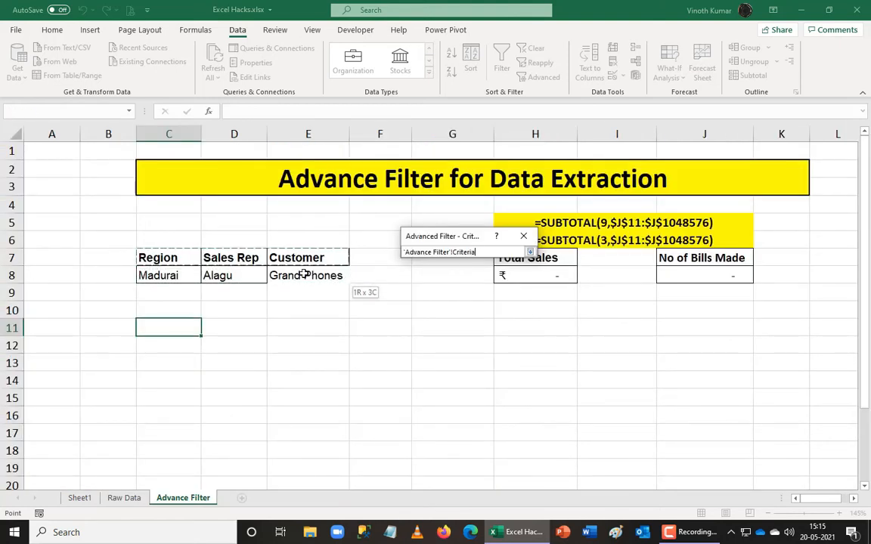
left_click(528, 251)
Set cell C11 on the Advance Filter sheet as the copy destination and run the filter
left_click(526, 320)
left_click(185, 326)
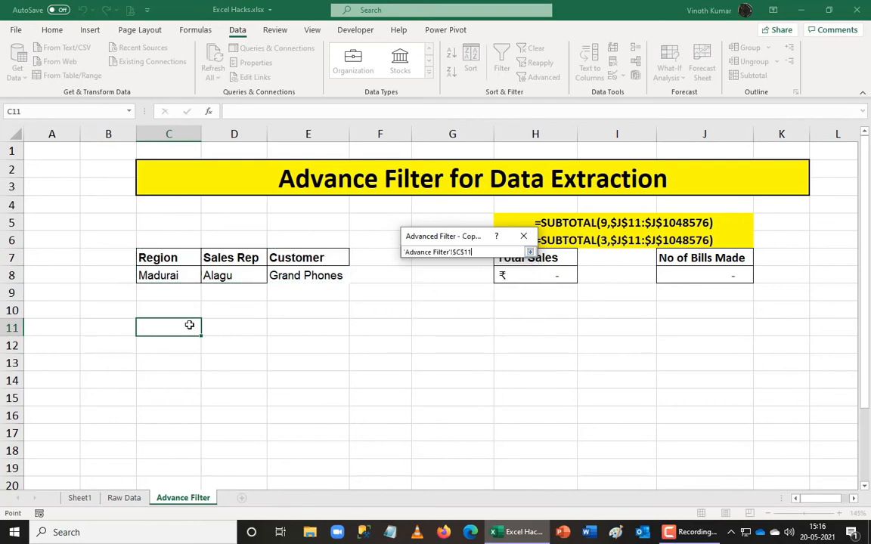
left_click(529, 253)
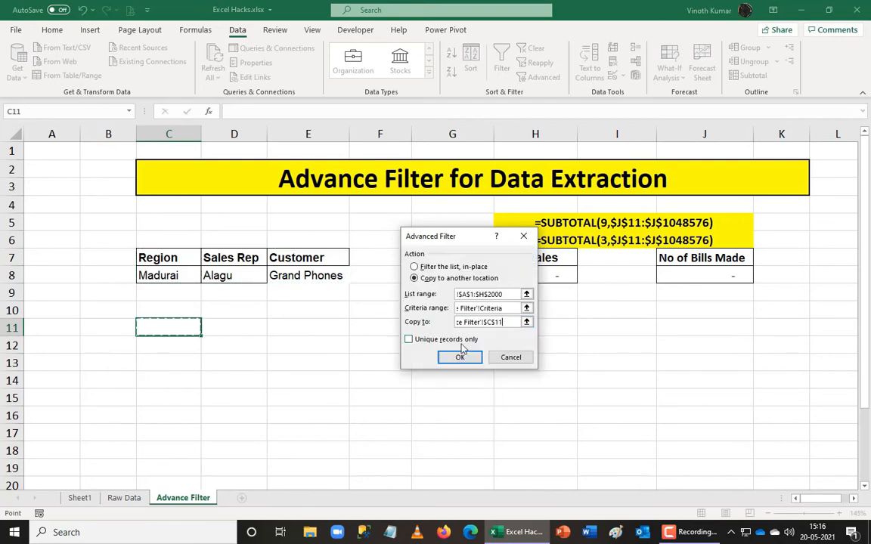
left_click(459, 357)
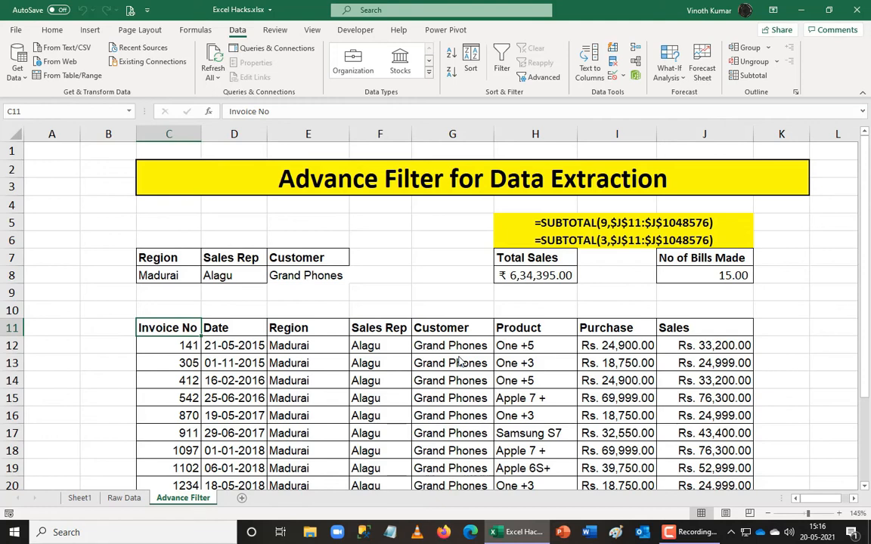
Apply all borders to the criteria range C7:E8, and switch to Sheet1
key("Up")
key("Up")
key("Up")
key("Up")
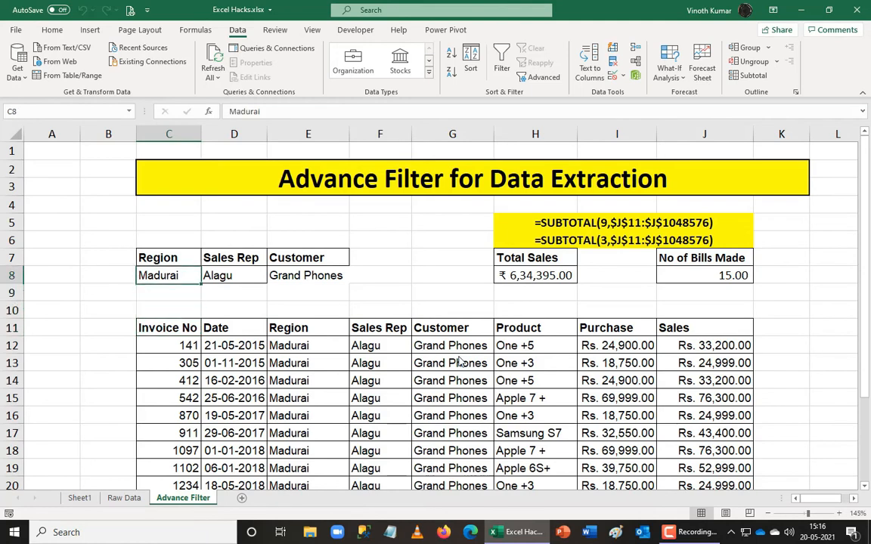
key("ctrl+shift+Down")
key("shift+Right")
key("shift+Right")
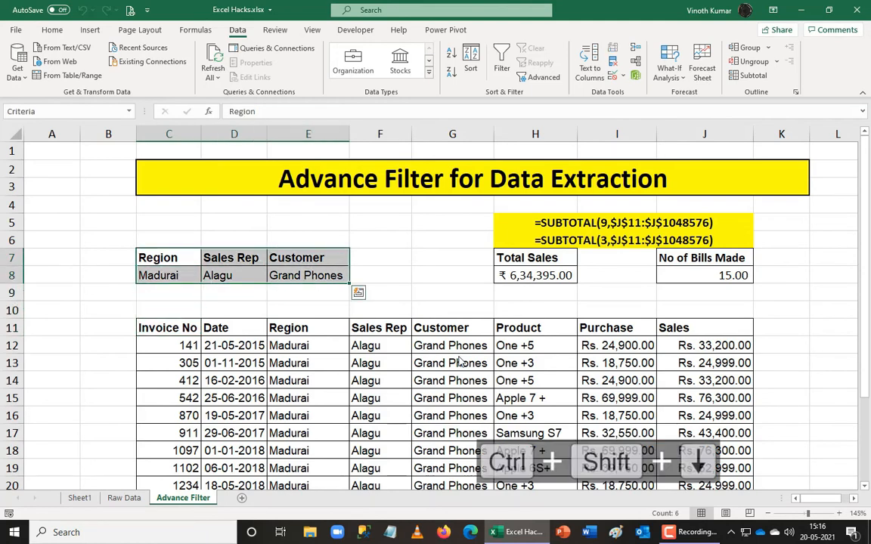
left_click(50, 29)
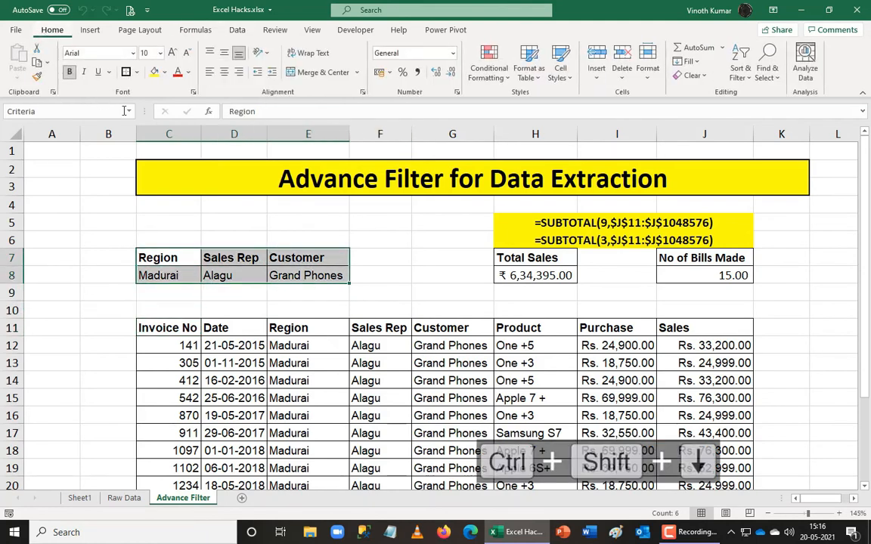
left_click(135, 72)
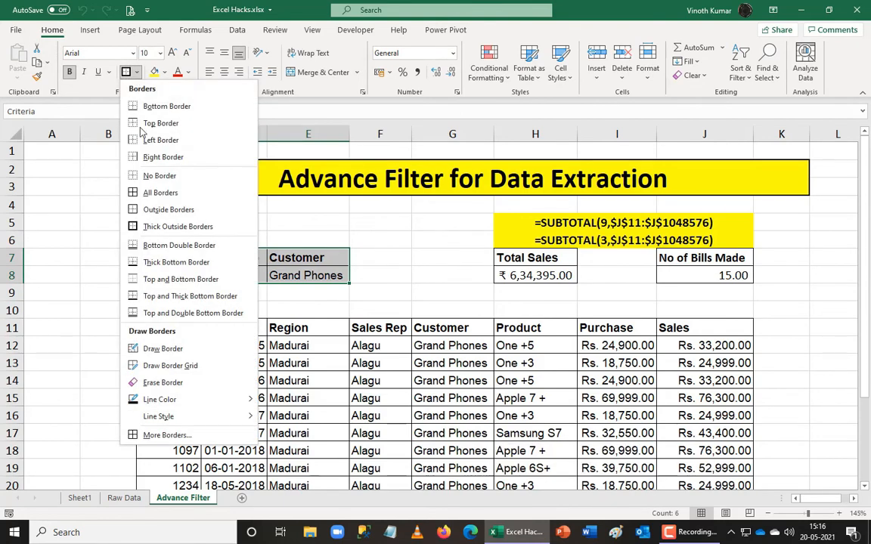
left_click(161, 193)
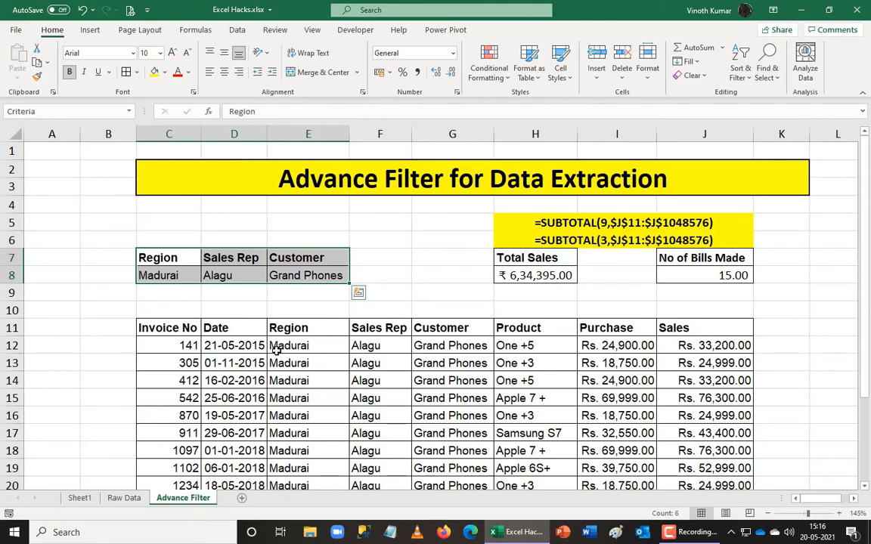
left_click(80, 498)
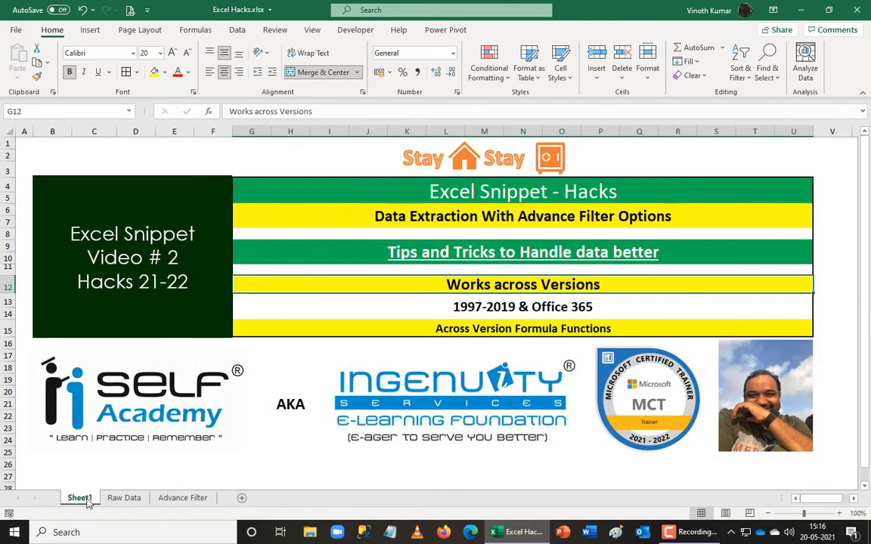